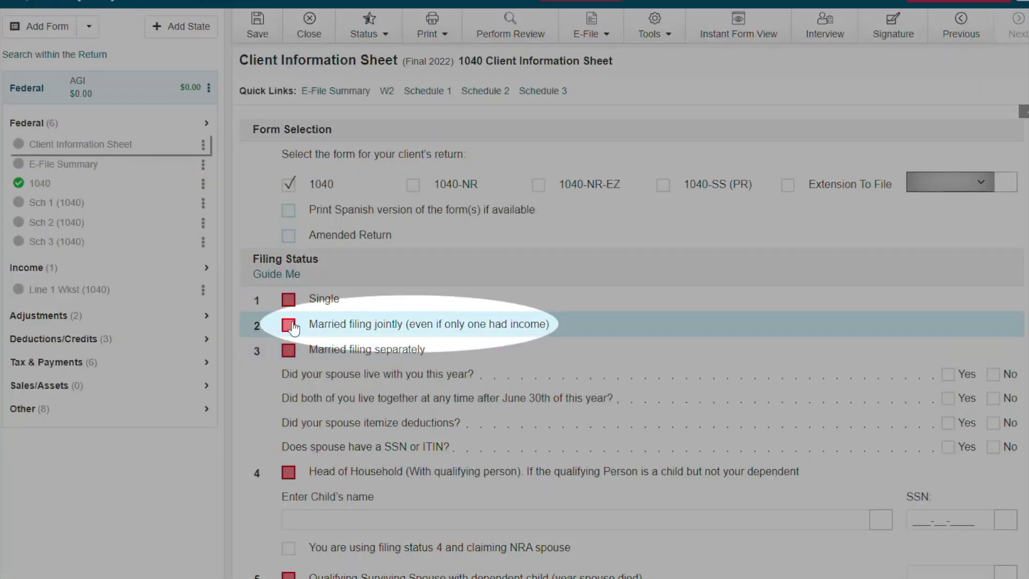
Step: Check 'Married filing jointly' as the filing status, then scroll down to Personal Information
left_click(290, 325)
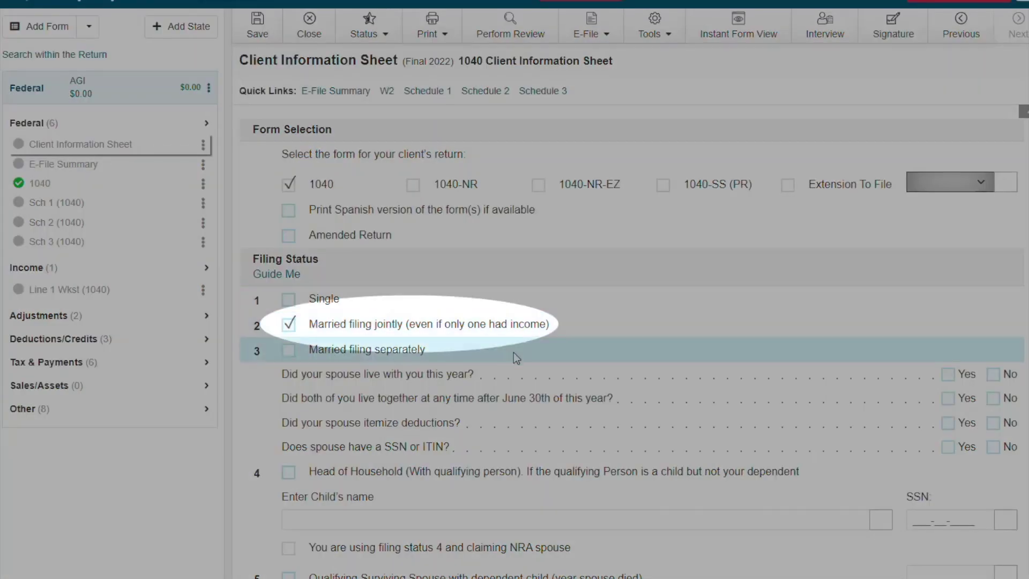
scroll(522, 362, "down", 3)
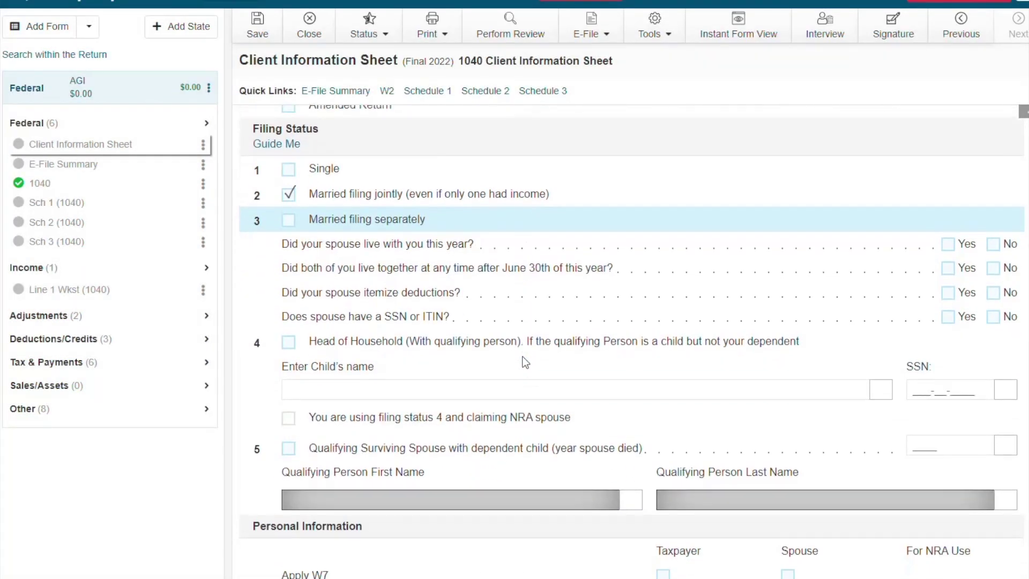
scroll(525, 363, "down", 3)
scroll(523, 361, "down", 3)
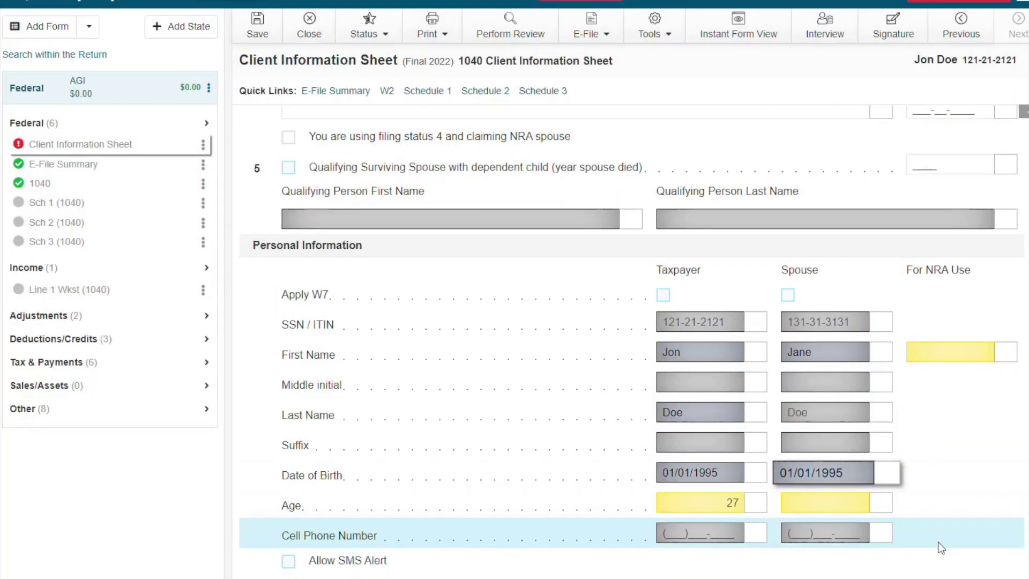
scroll(941, 548, "down", 10)
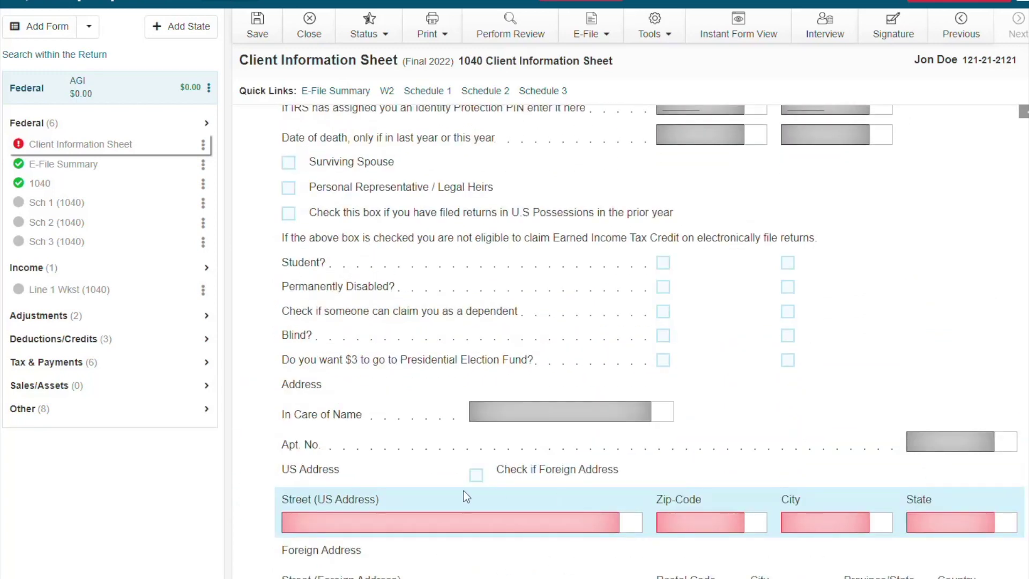
Step: Enter the home address '123 Main street' with ZIP 30303 so city and state fill in
left_click(482, 523)
type("123 Main street")
left_click(712, 521)
type("30303")
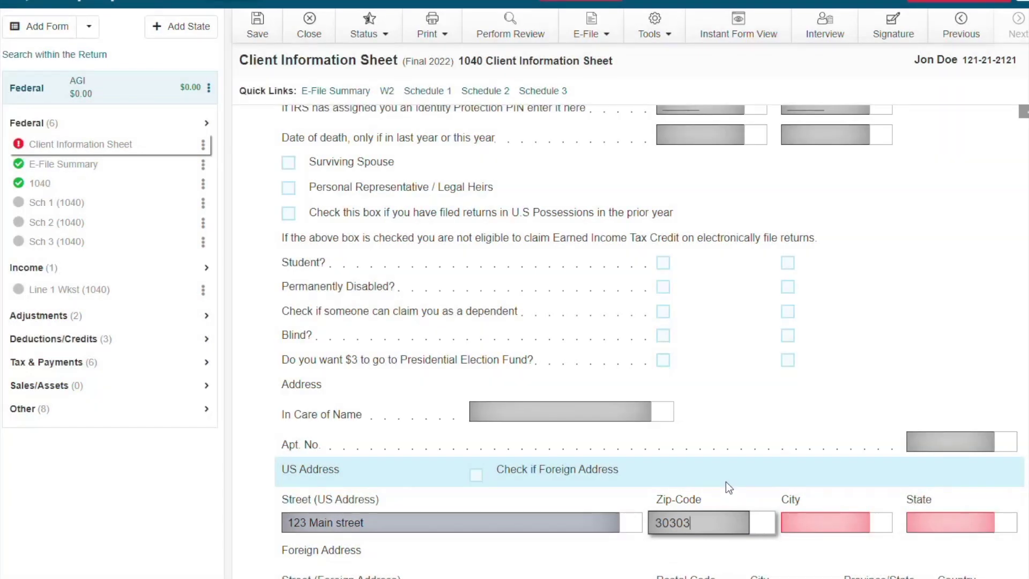
key("Tab")
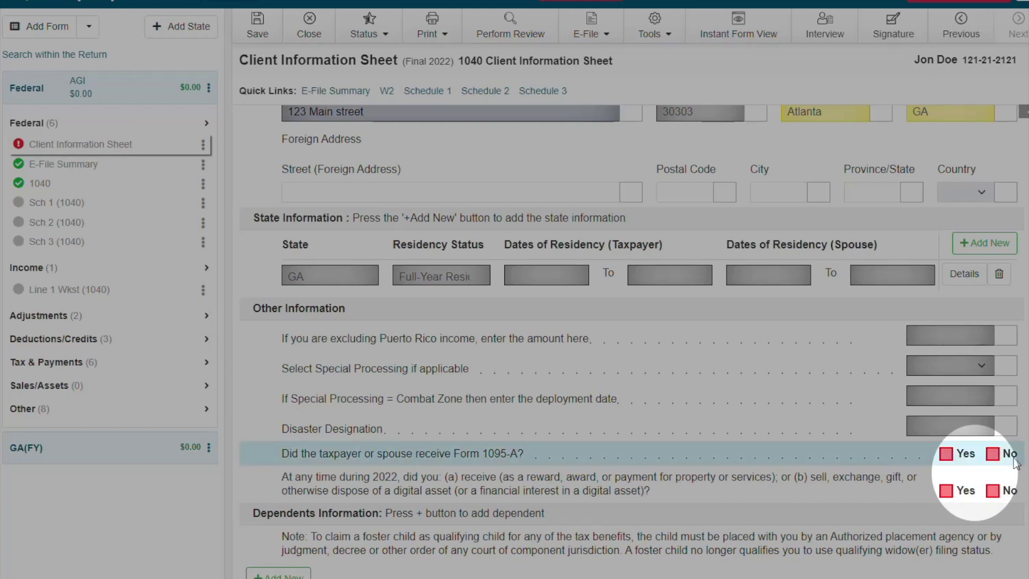
Step: Answer No to the Form 1095-A and digital-asset questions
left_click(993, 456)
left_click(993, 492)
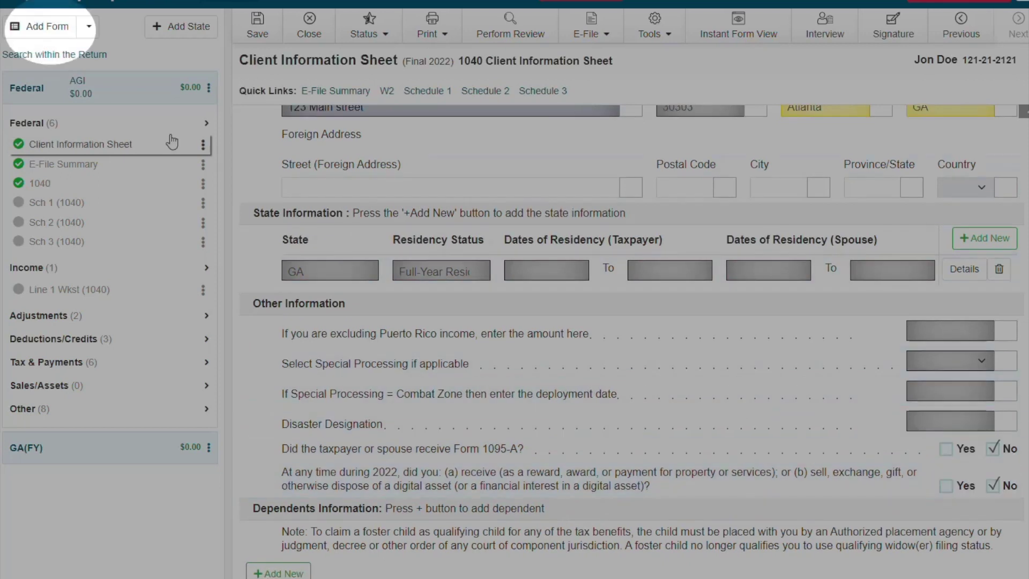
left_click(57, 34)
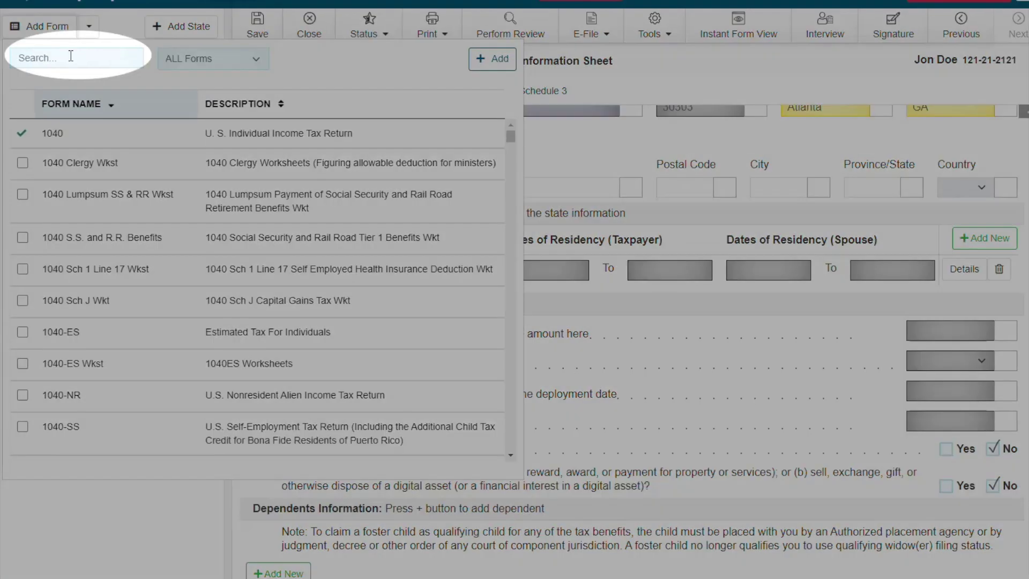
Step: Add a taxpayer Schedule C coded Unclassified Establishments, with business address same as home
type("sch c")
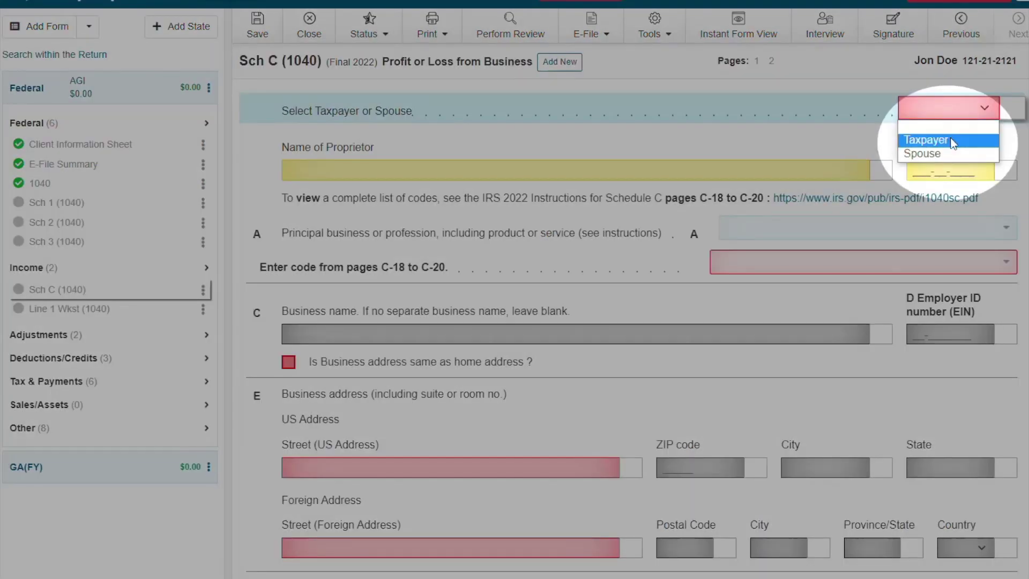
left_click(950, 138)
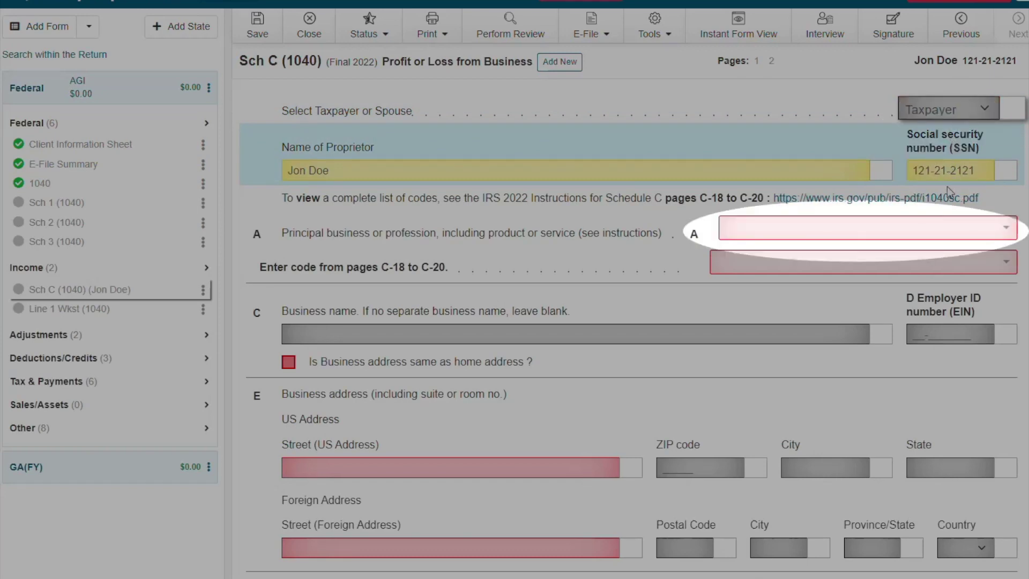
left_click(944, 220)
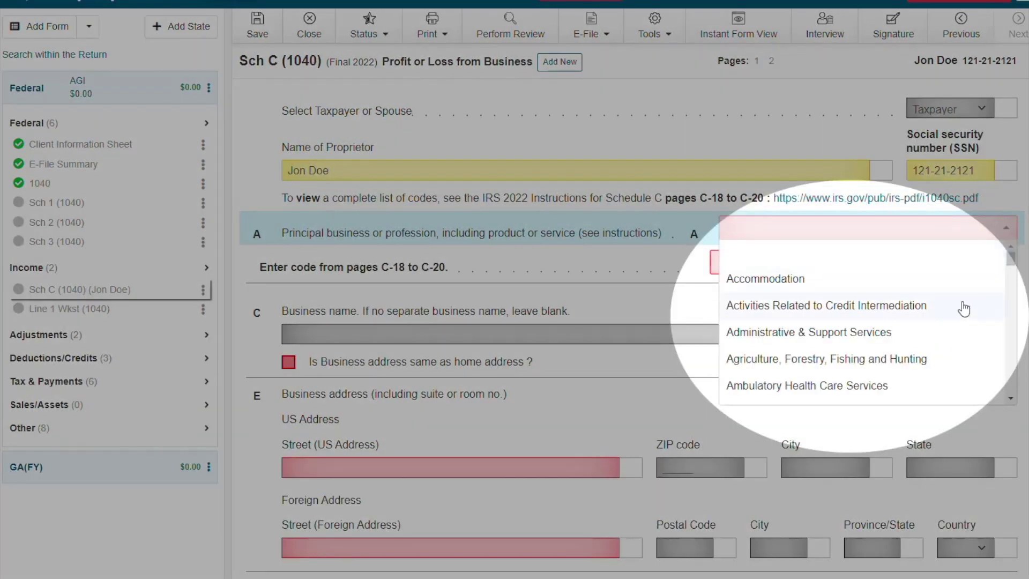
scroll(965, 311, "down", 5)
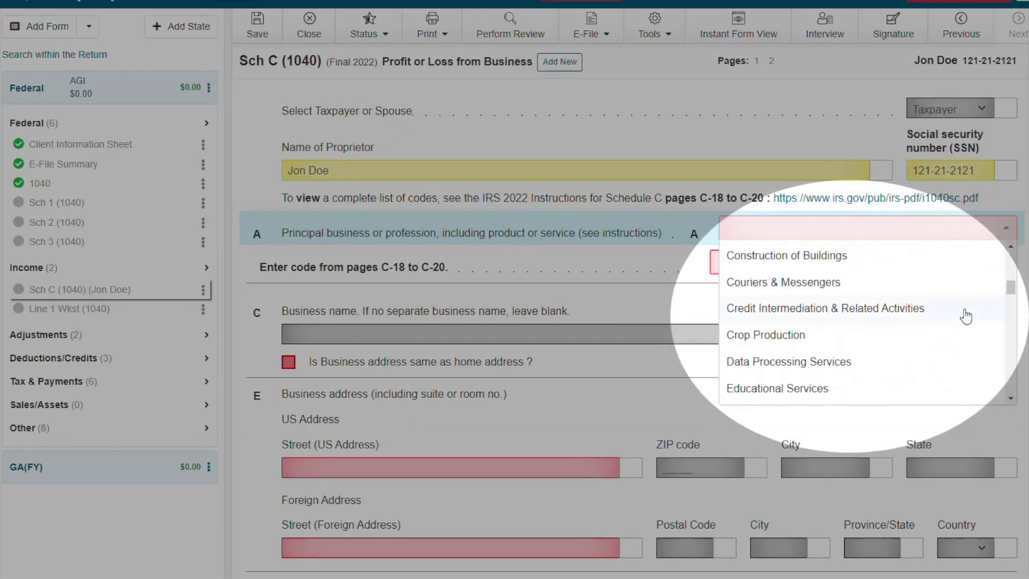
scroll(965, 316, "down", 5)
scroll(967, 318, "down", 5)
scroll(968, 322, "down", 5)
scroll(967, 322, "down", 3)
scroll(968, 322, "down", 3)
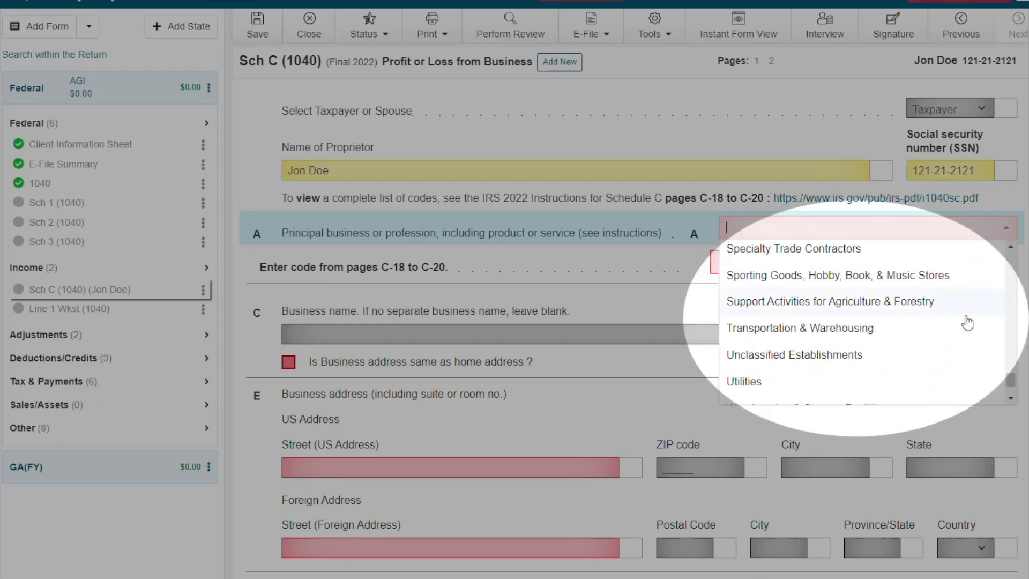
left_click(962, 356)
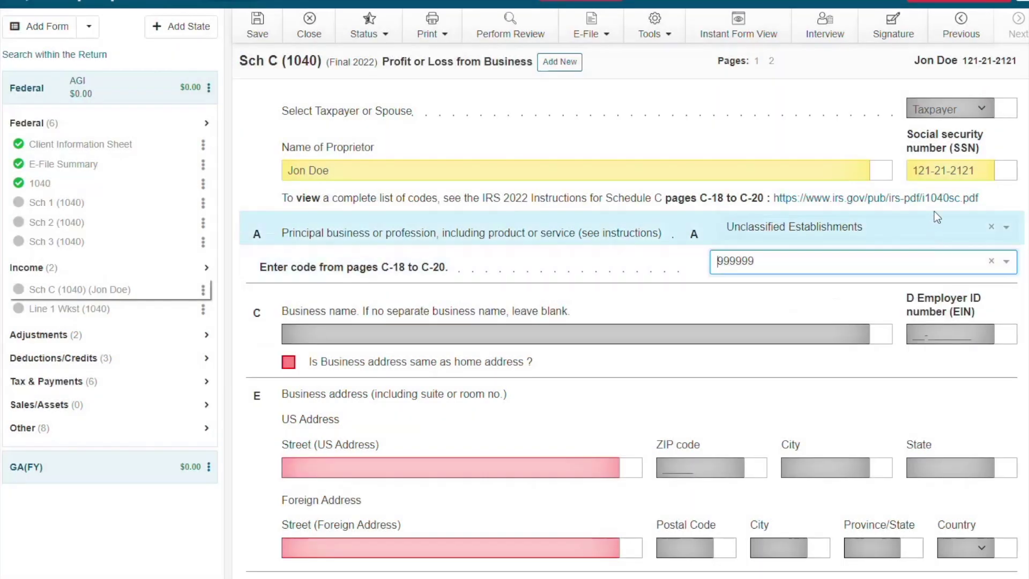
left_click(288, 362)
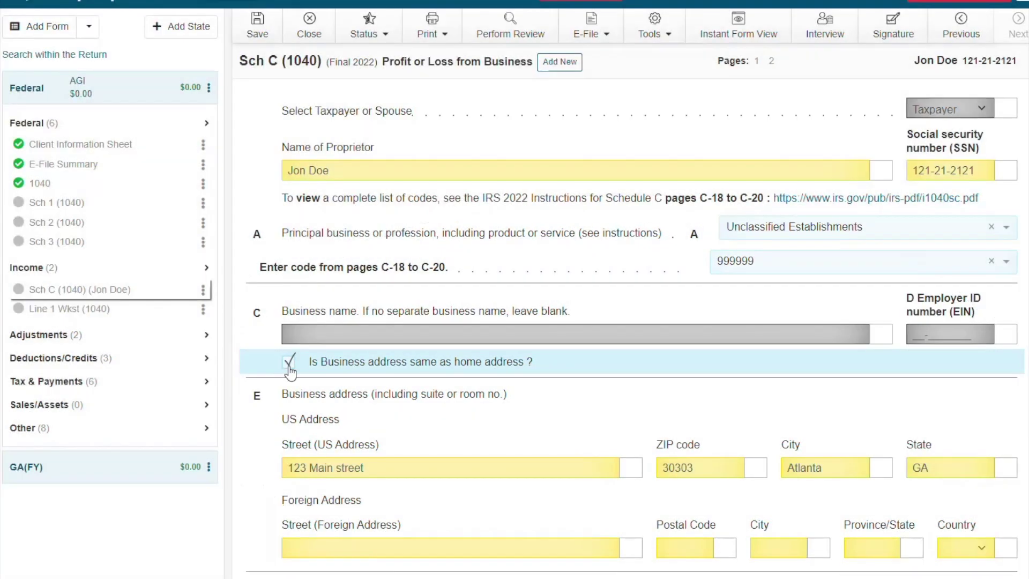
scroll(432, 438, "down", 5)
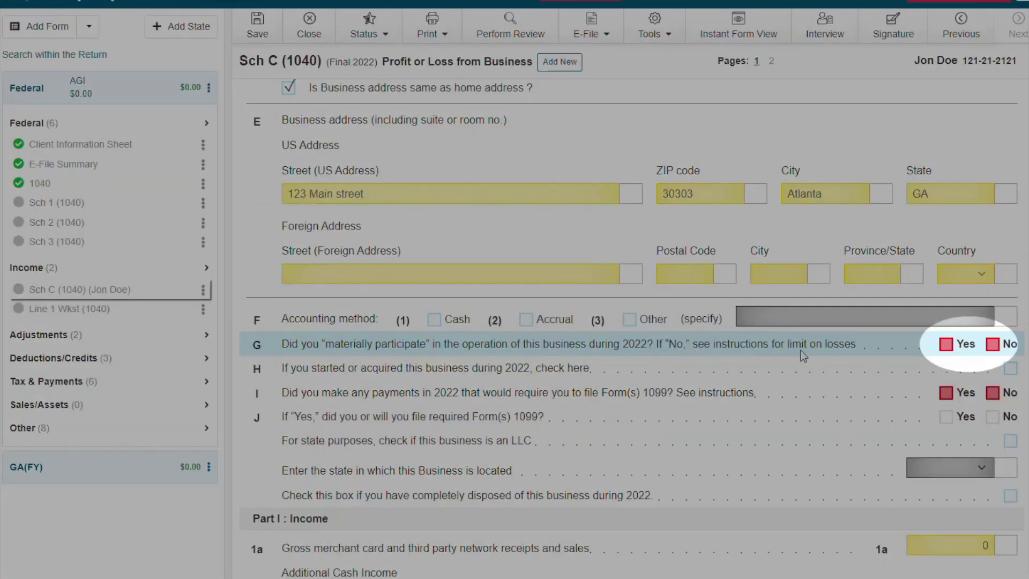
Step: Answer Yes to line G material participation and No to the line I Form 1099 question
left_click(946, 346)
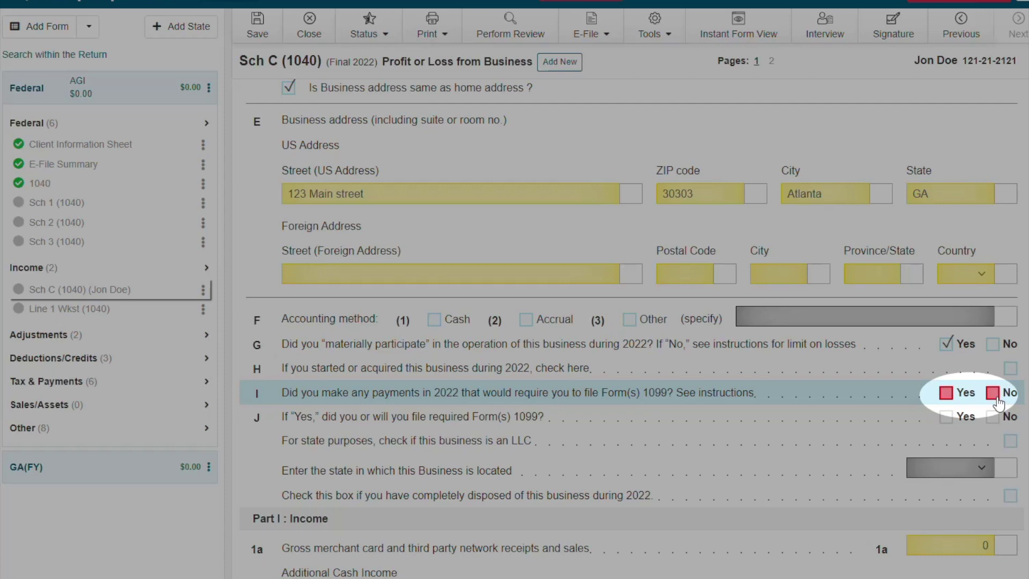
left_click(993, 395)
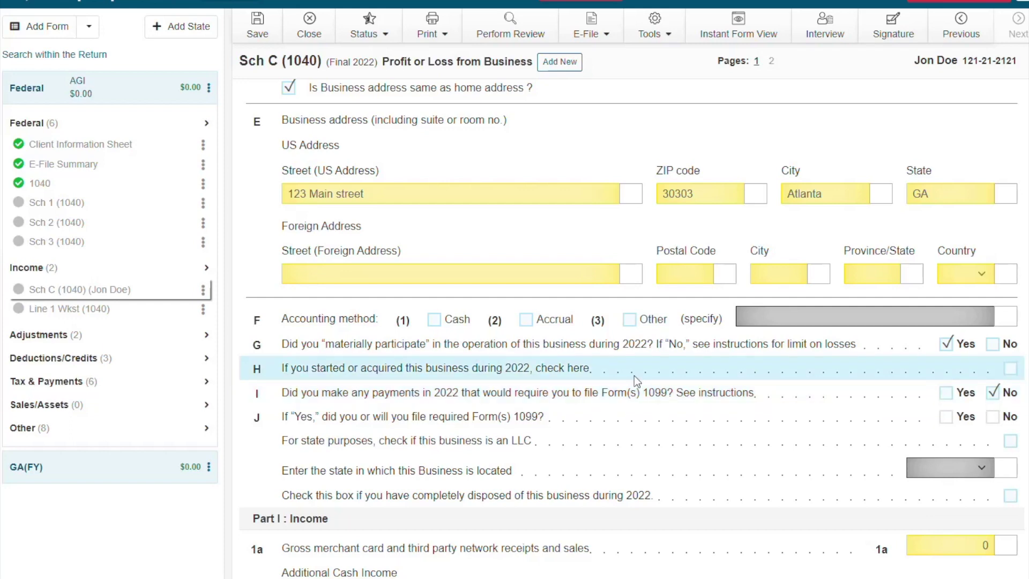
scroll(634, 375, "down", 5)
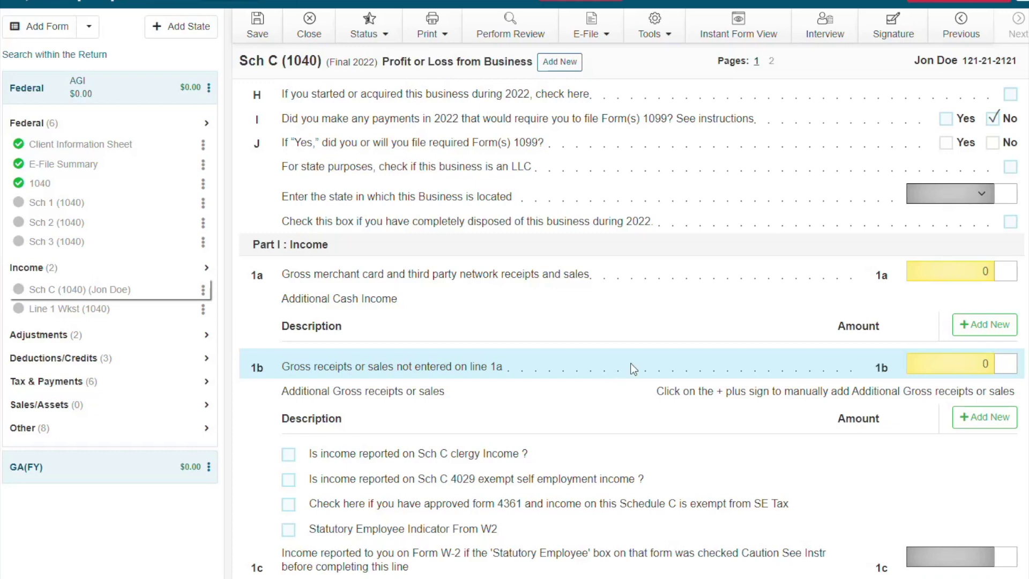
Step: Add a 1099-NEC from line 1b, attached to the existing Schedule C
right_click(926, 279)
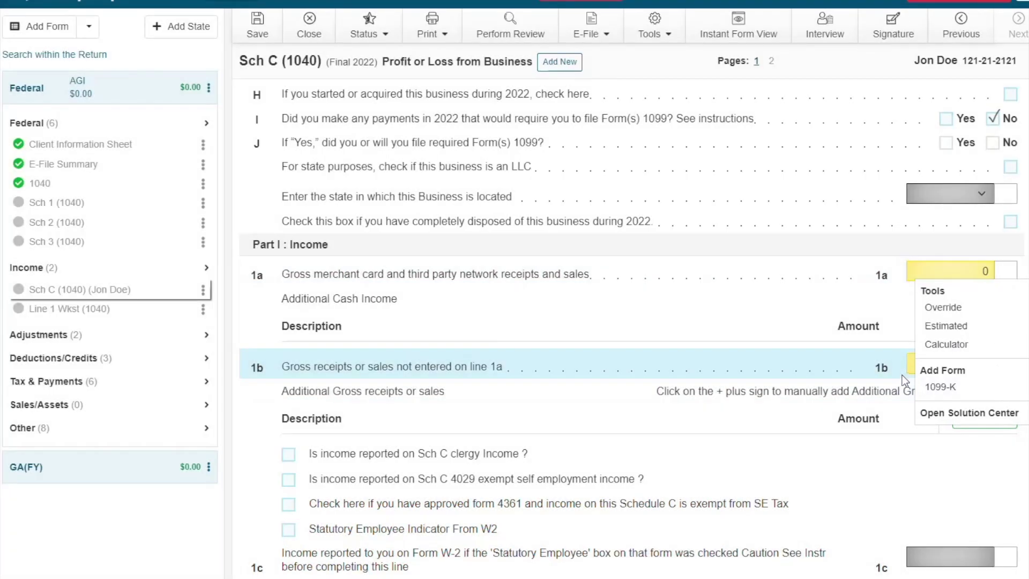
left_click(909, 367)
right_click(909, 365)
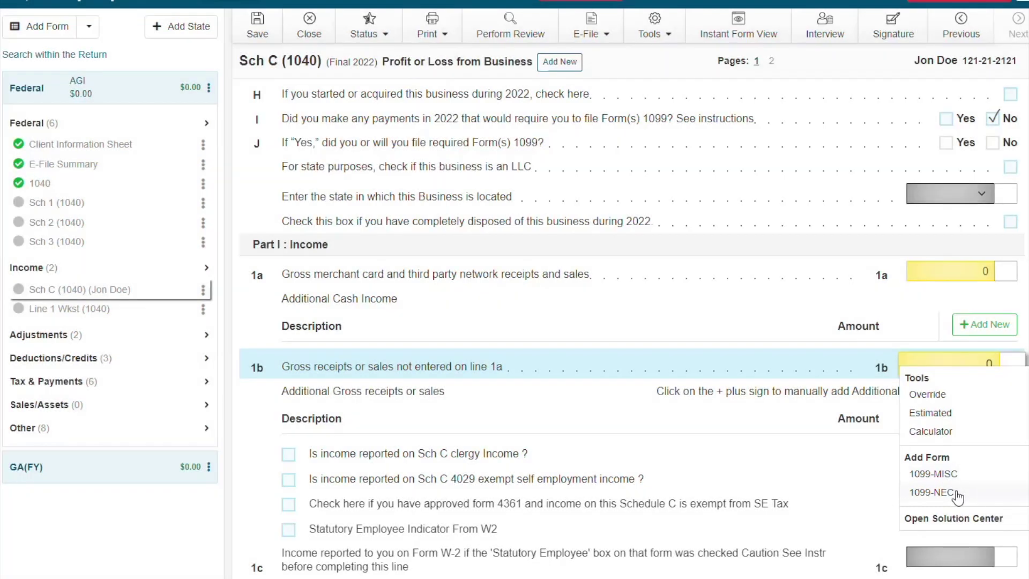
left_click(956, 493)
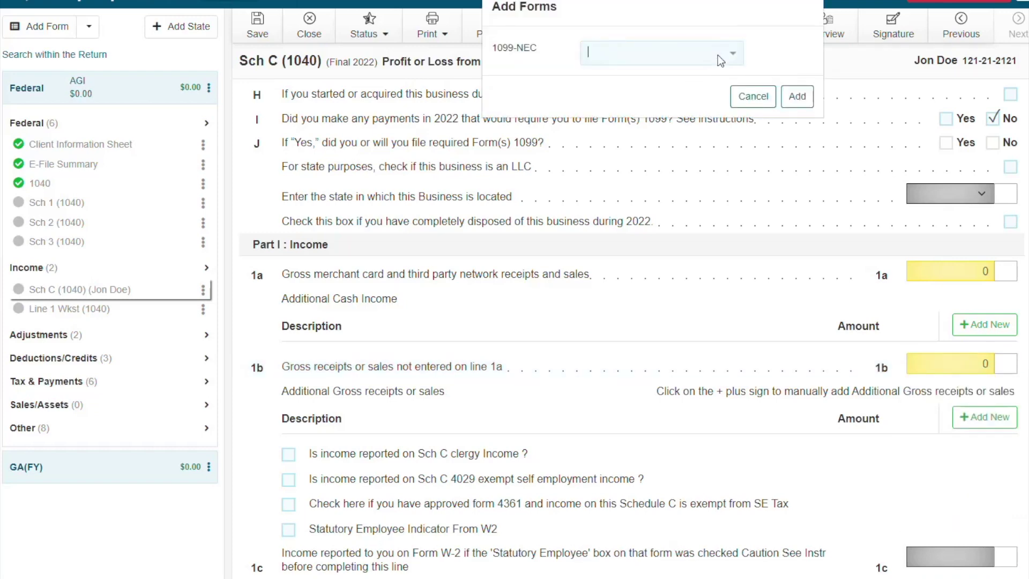
left_click(718, 54)
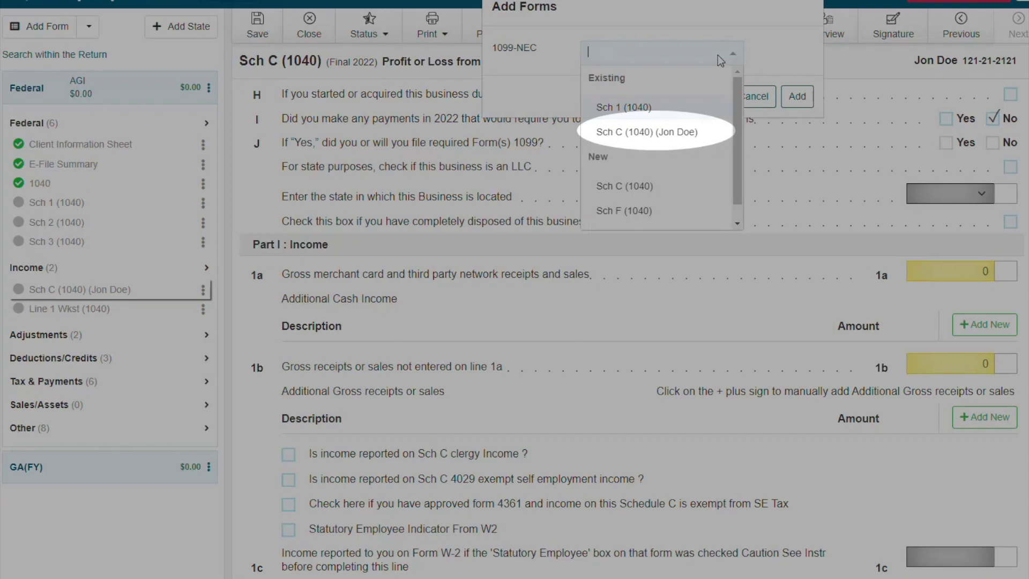
left_click(715, 132)
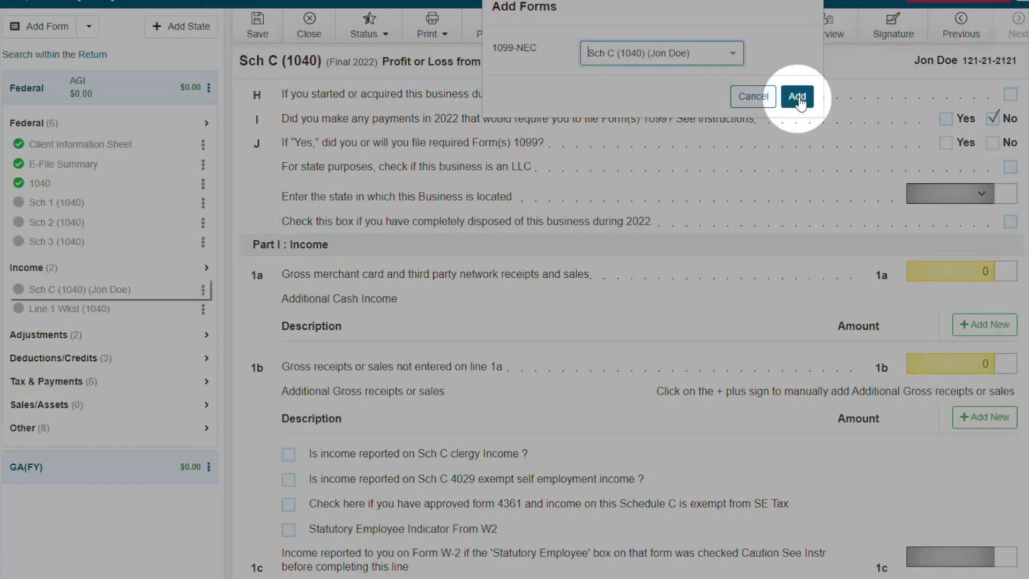
left_click(797, 96)
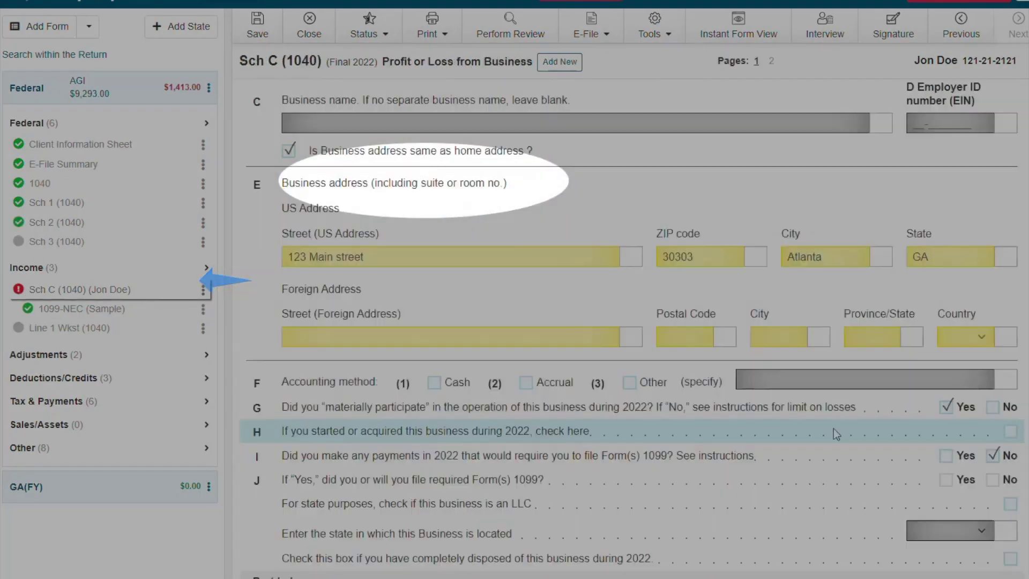
Step: Add a line 1a additional cash income entry 'Sample' for 10,000
scroll(834, 432, "down", 5)
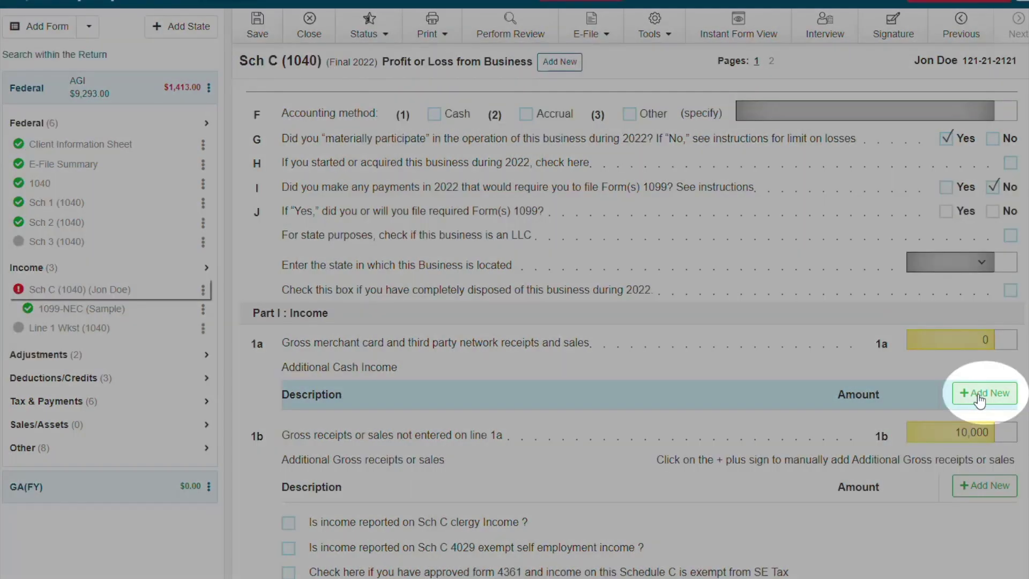
left_click(980, 400)
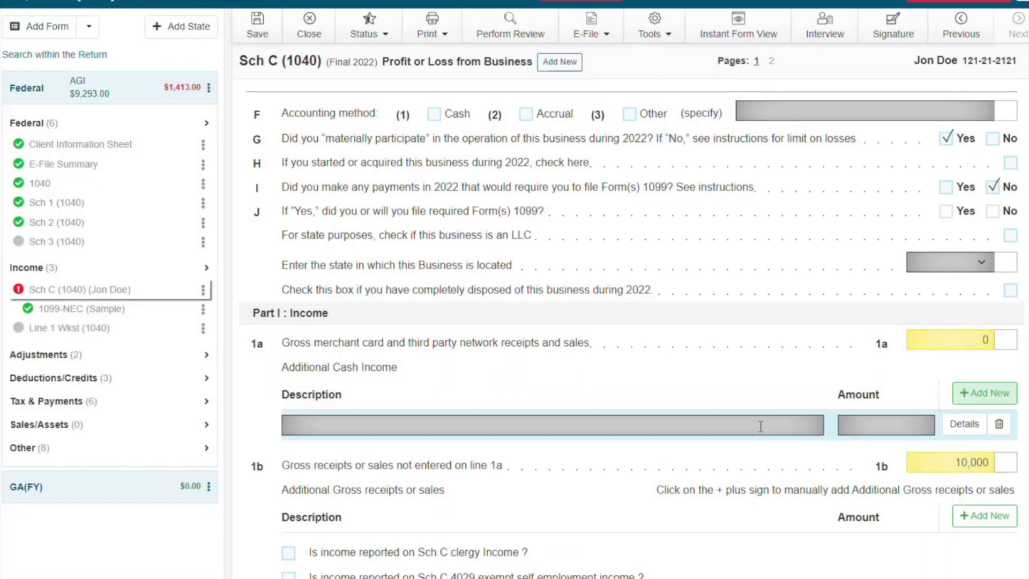
left_click(760, 426)
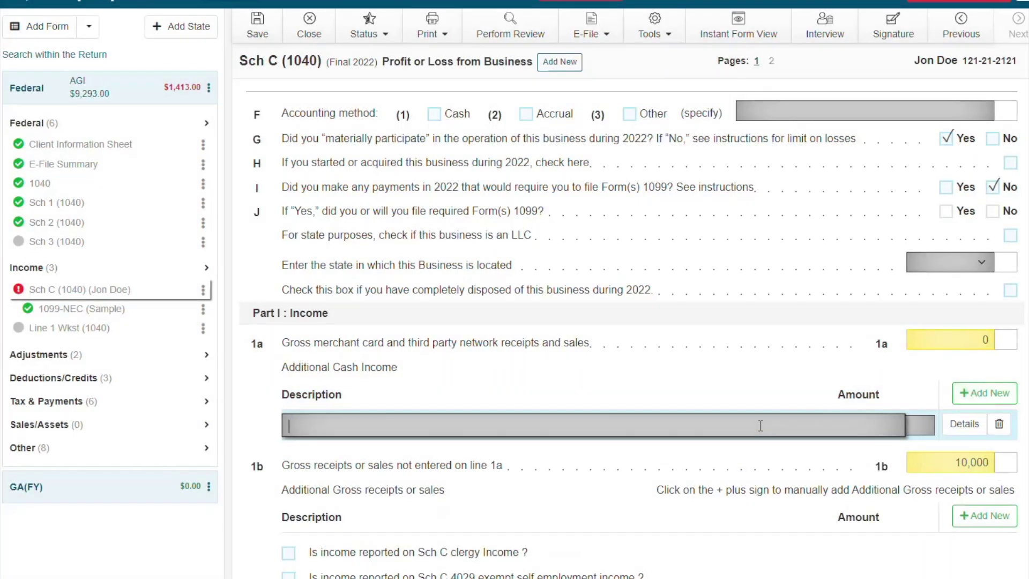
type("Sa")
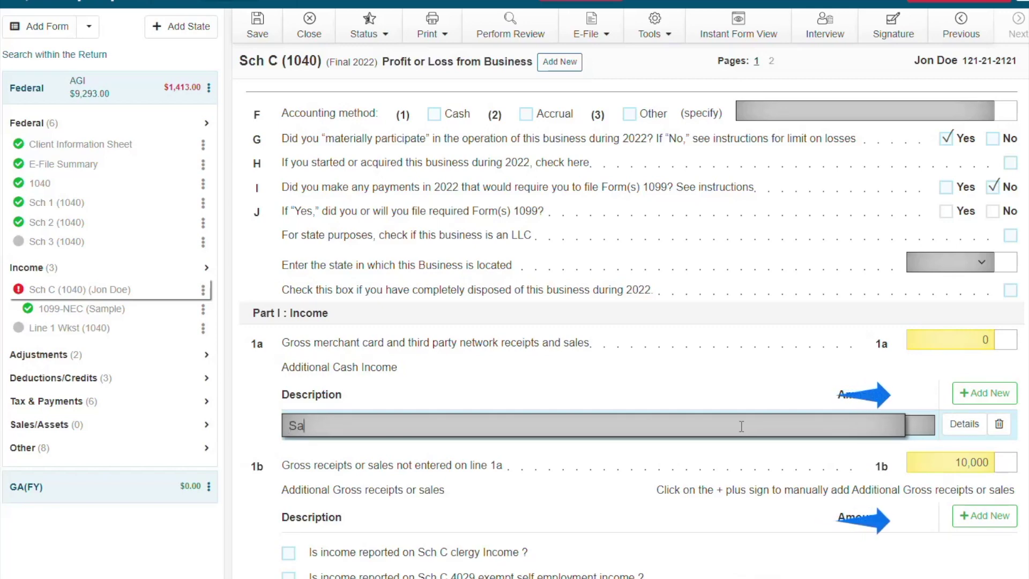
type("mple")
left_click(876, 429)
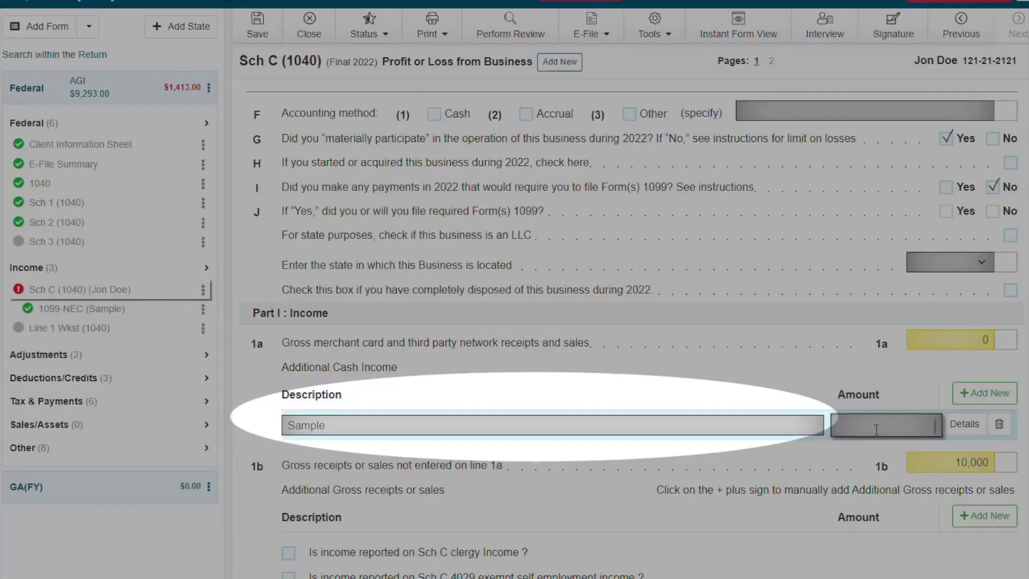
type("10,000")
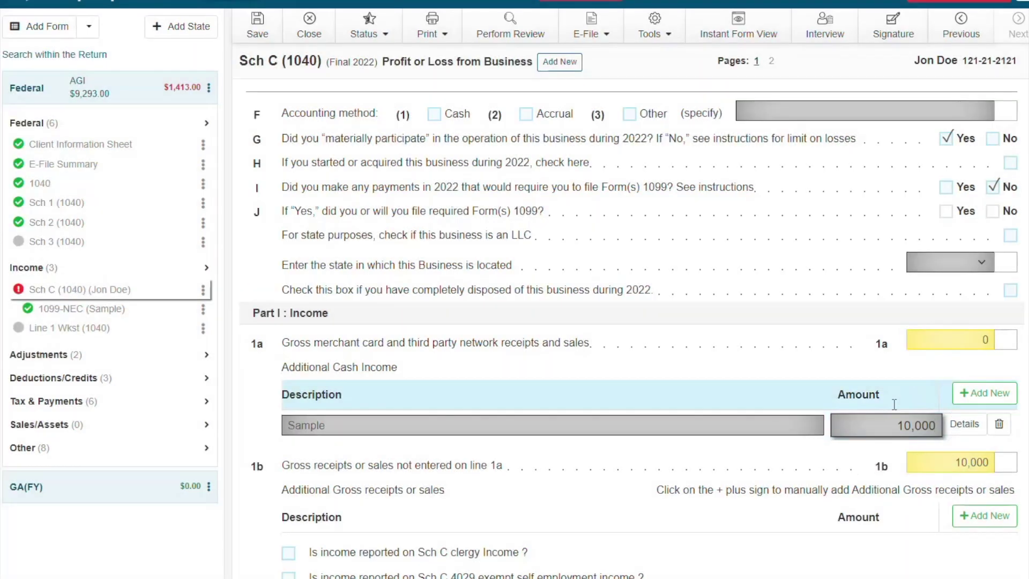
left_click(893, 404)
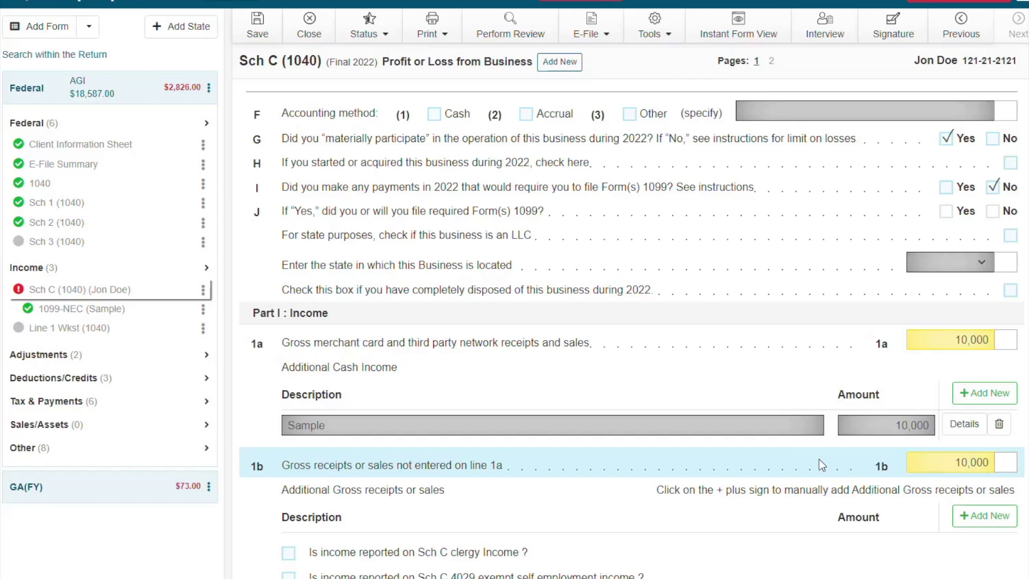
scroll(819, 459, "down", 4)
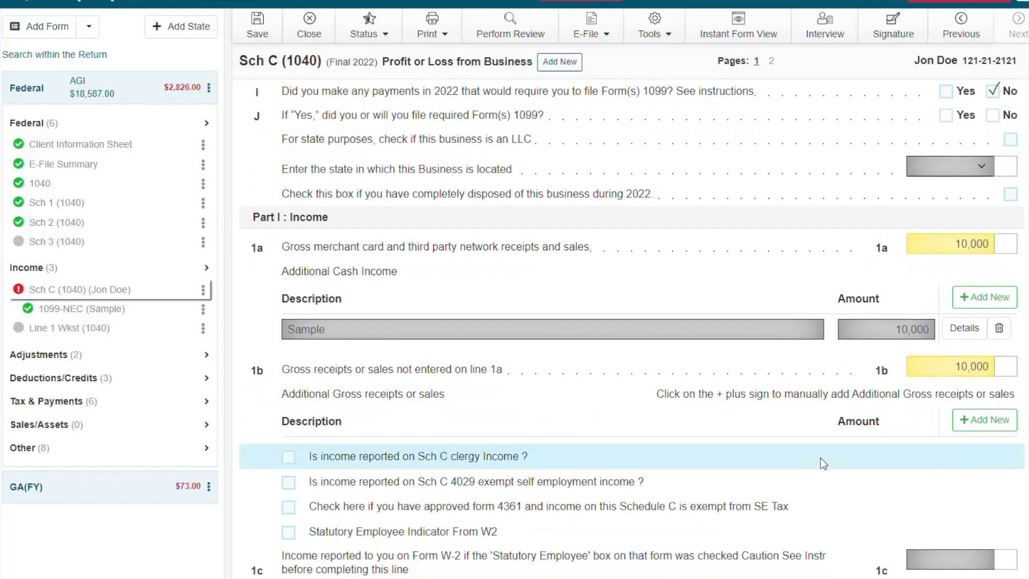
Step: Enter 50 for line 8 advertising and add a 'sample1' commissions and fees entry
type("50")
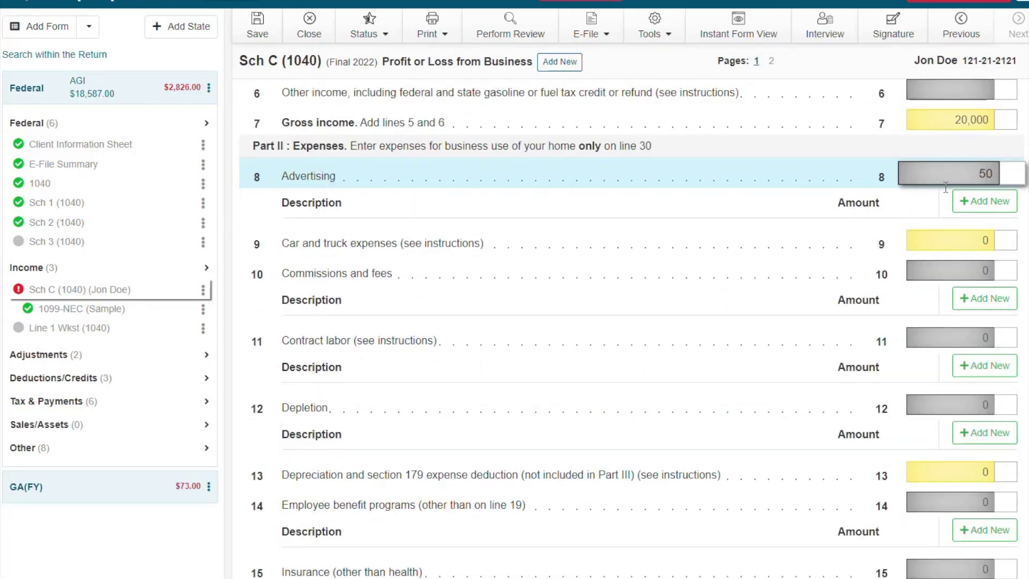
key("Tab")
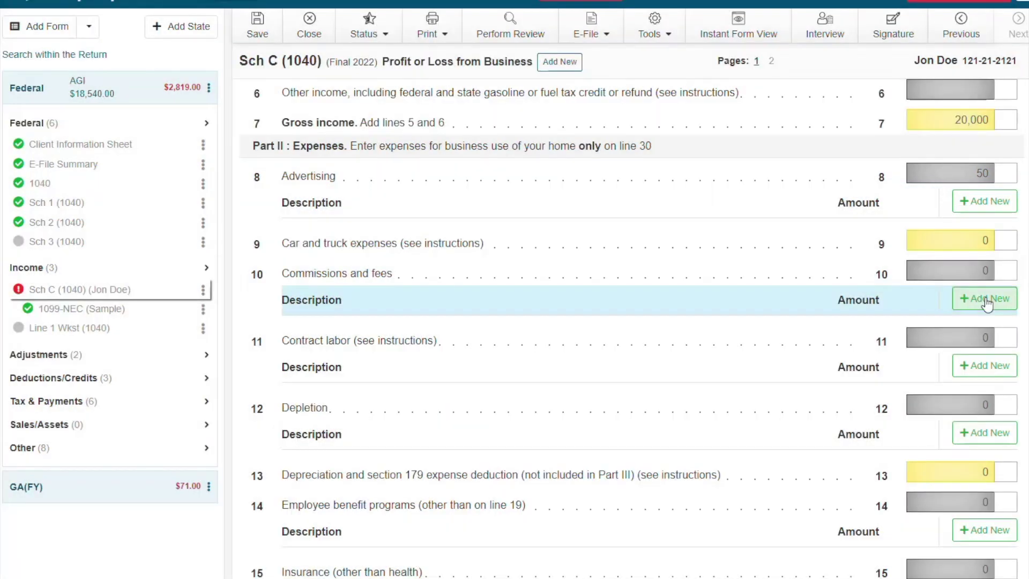
left_click(988, 304)
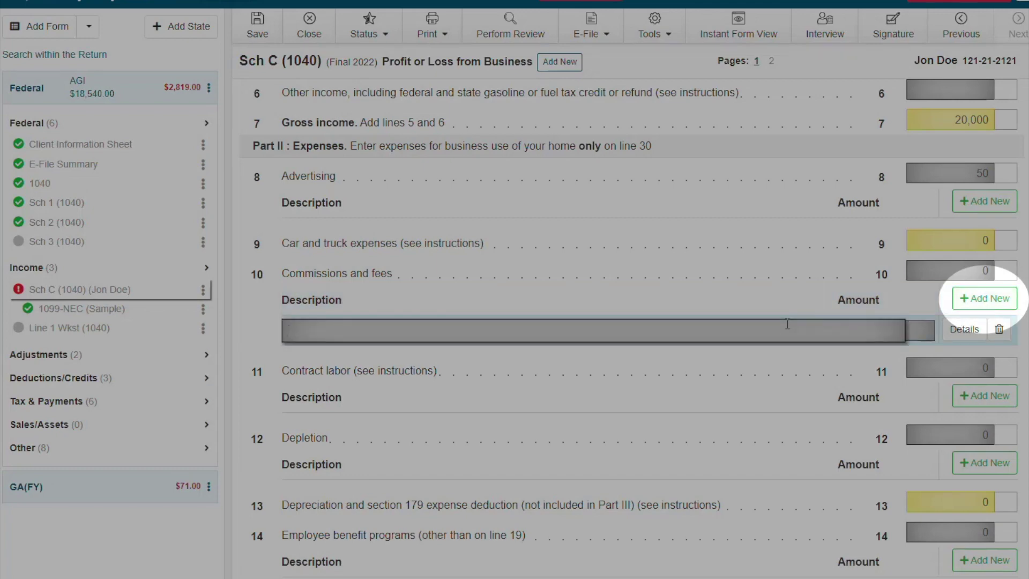
type("sample")
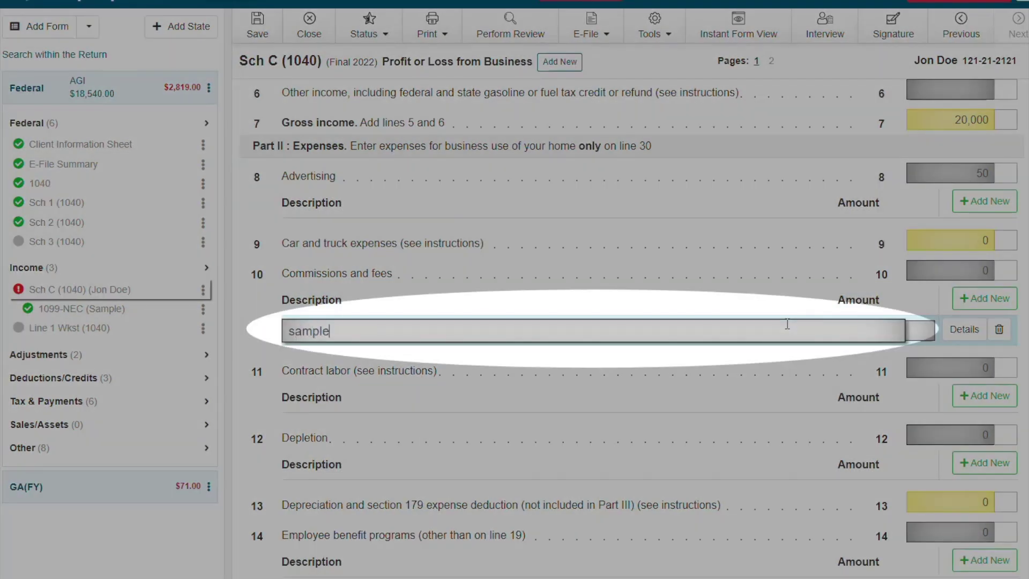
type("1")
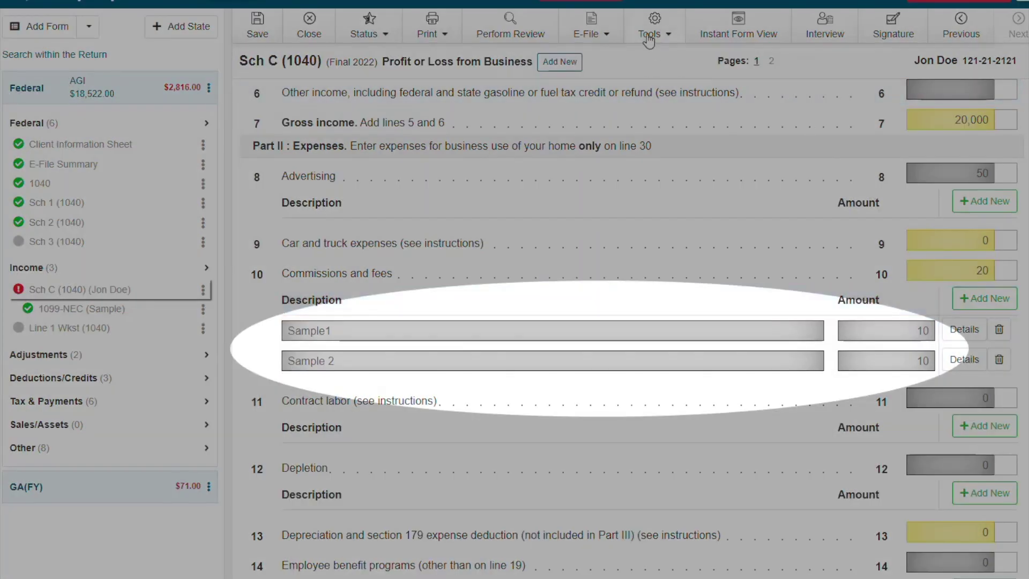
left_click(649, 37)
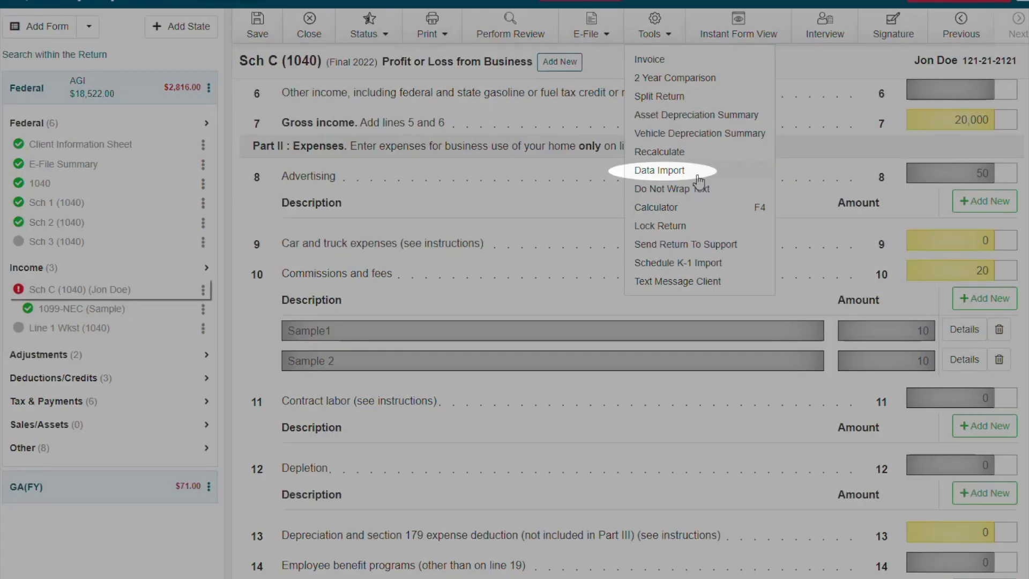
Step: Start a Data Import for the existing Schedule C and download its import template
left_click(698, 178)
left_click(320, 86)
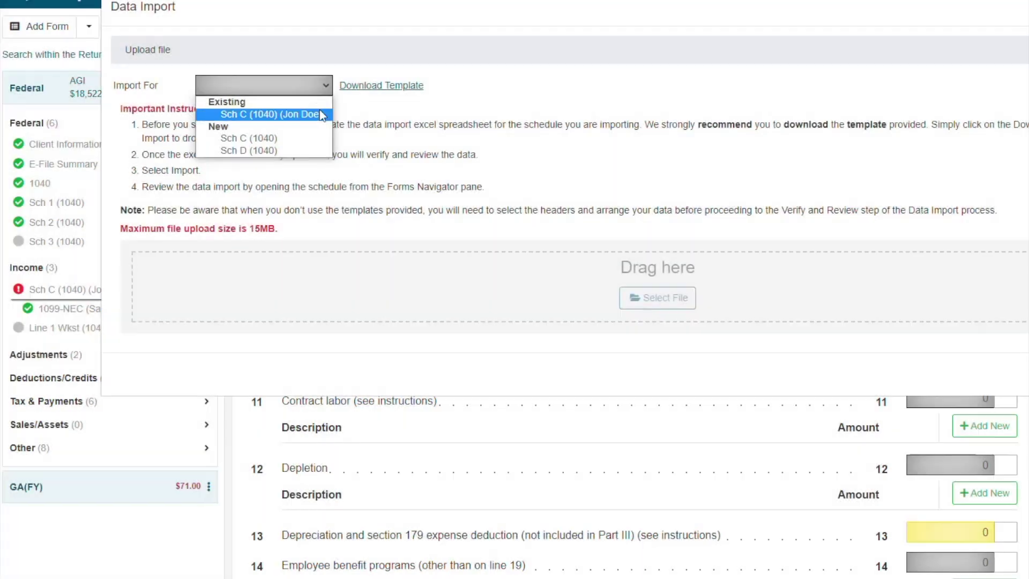
left_click(320, 113)
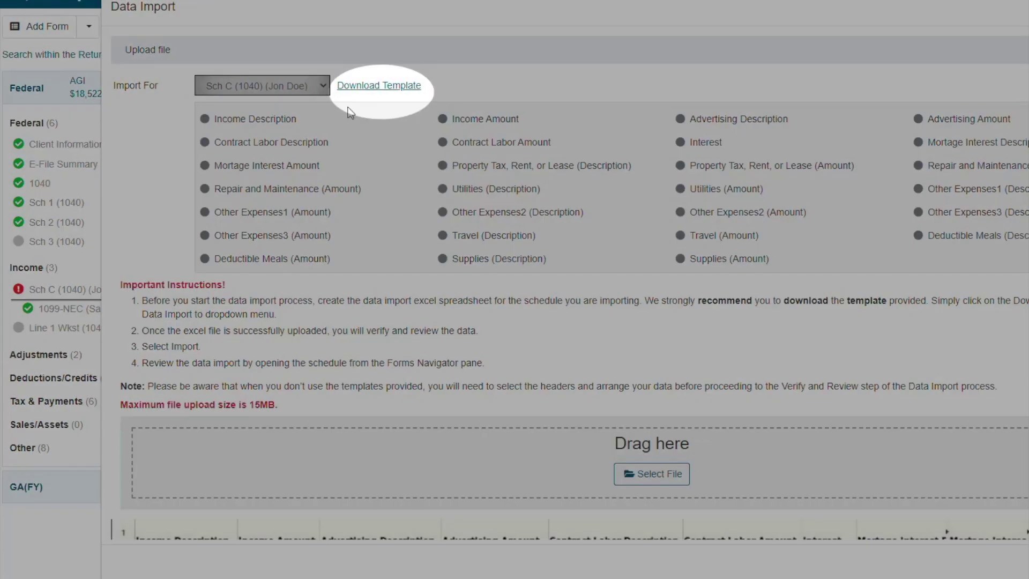
left_click(379, 87)
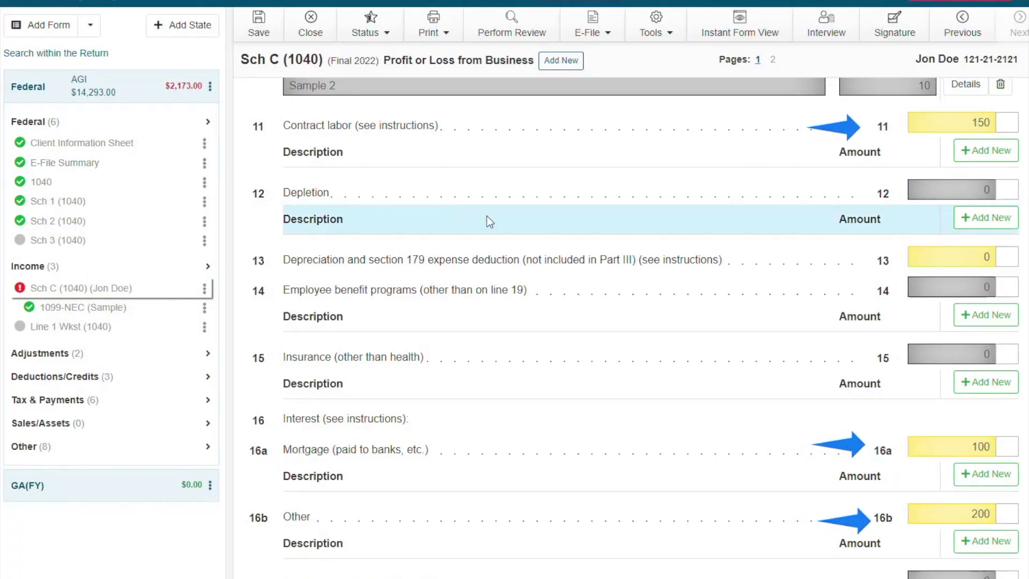
Step: Scroll down the Vehicle Depreciation Summary
scroll(785, 418, "down", 4)
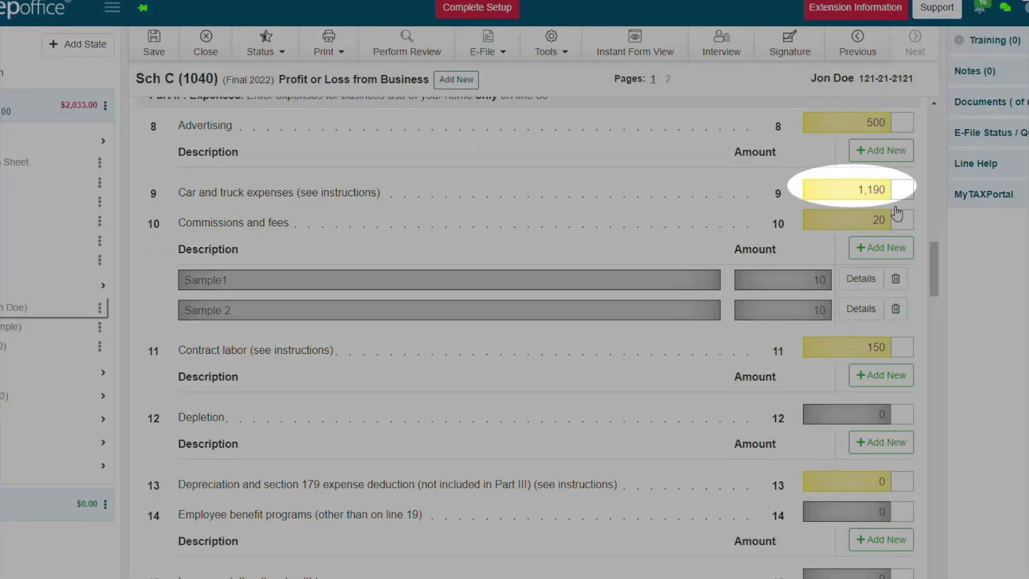
Step: Go to the 1,190 car and truck amount, then expand the Qualified Business Income Deduction Worksheet
left_click(890, 201)
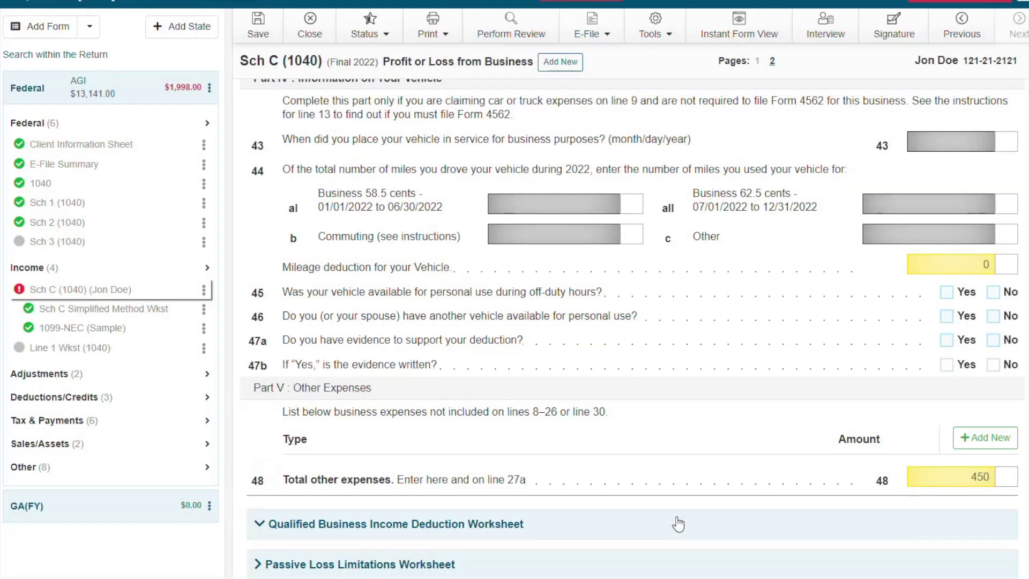
left_click(678, 523)
Step: Answer Yes to the Section 199A qualified-trade question on the QBI worksheet, then bring up the return tools
scroll(938, 424, "down", 3)
left_click(939, 423)
scroll(941, 424, "down", 4)
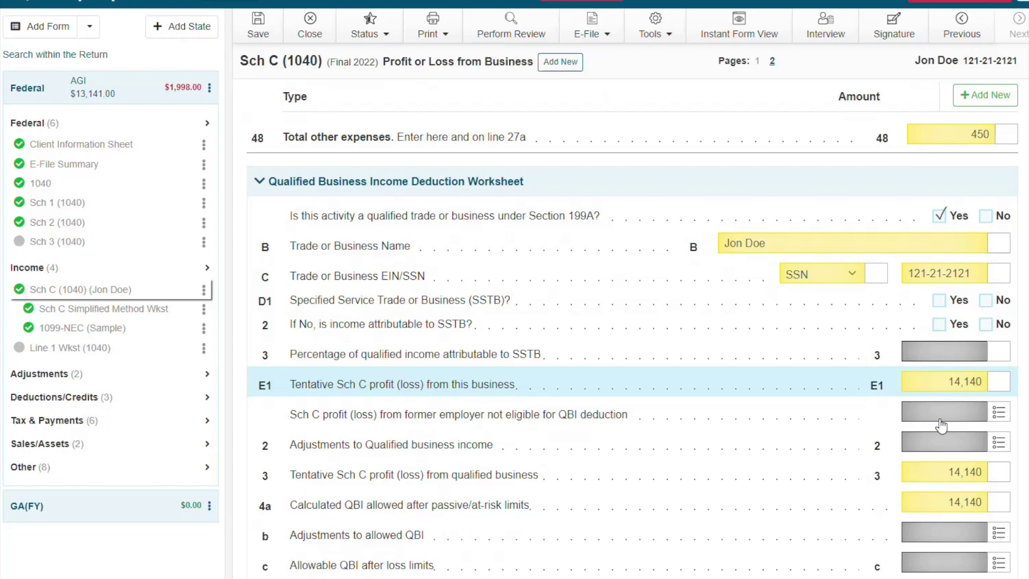
scroll(942, 426, "down", 8)
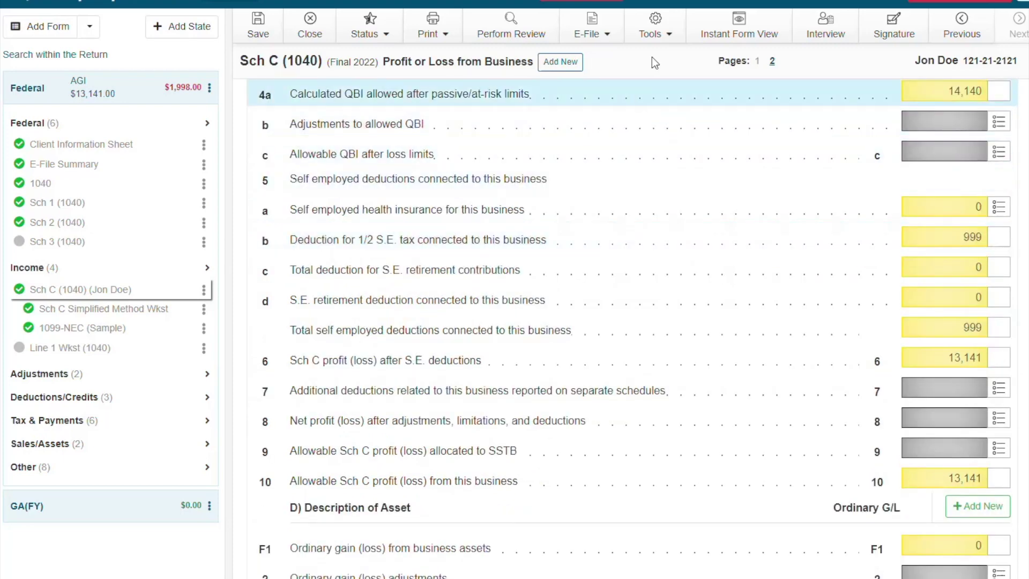
left_click(651, 37)
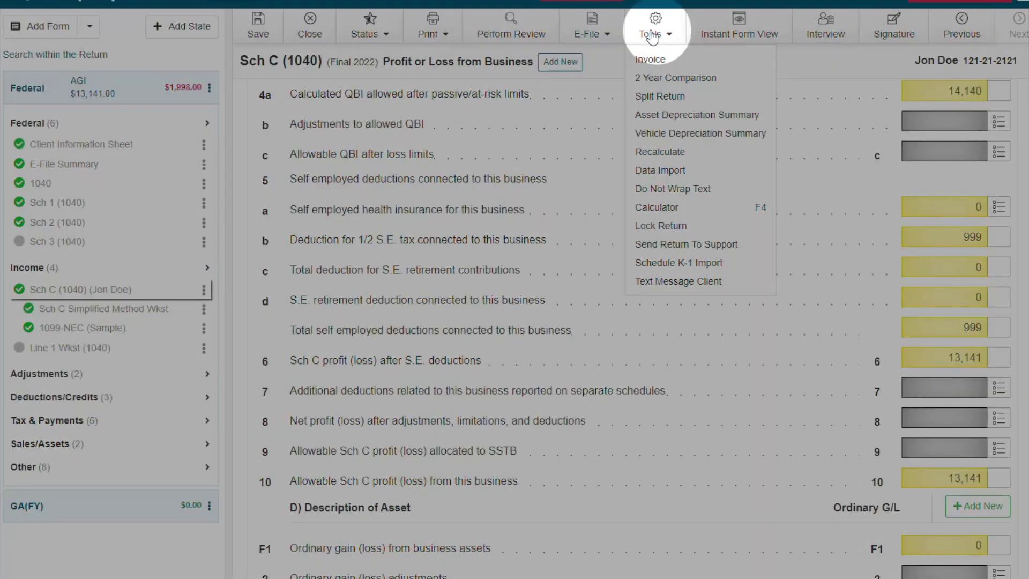
Step: Add a new depreciation asset named 'Rental' placed in service 01/01/2022
left_click(725, 116)
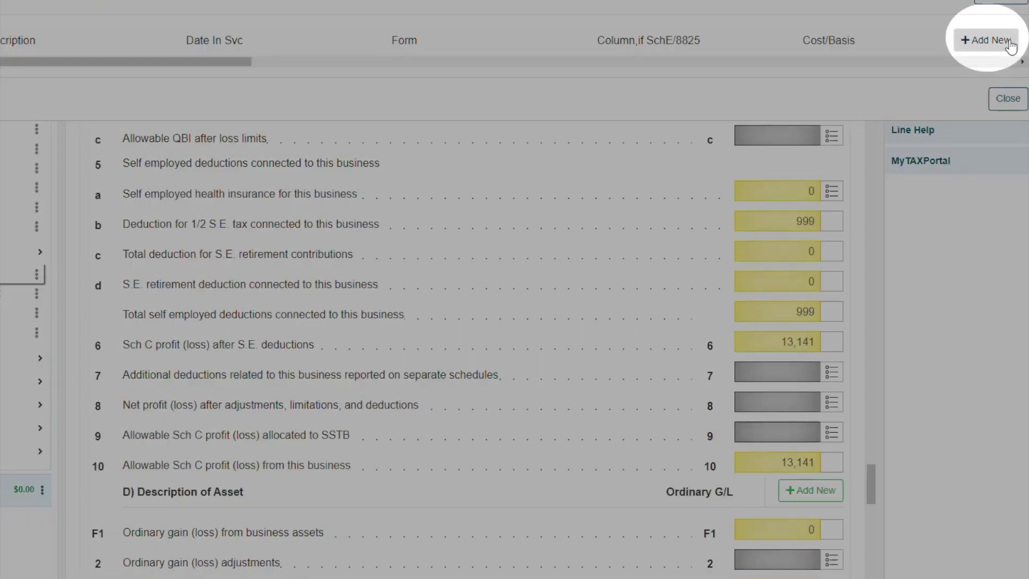
left_click(1010, 45)
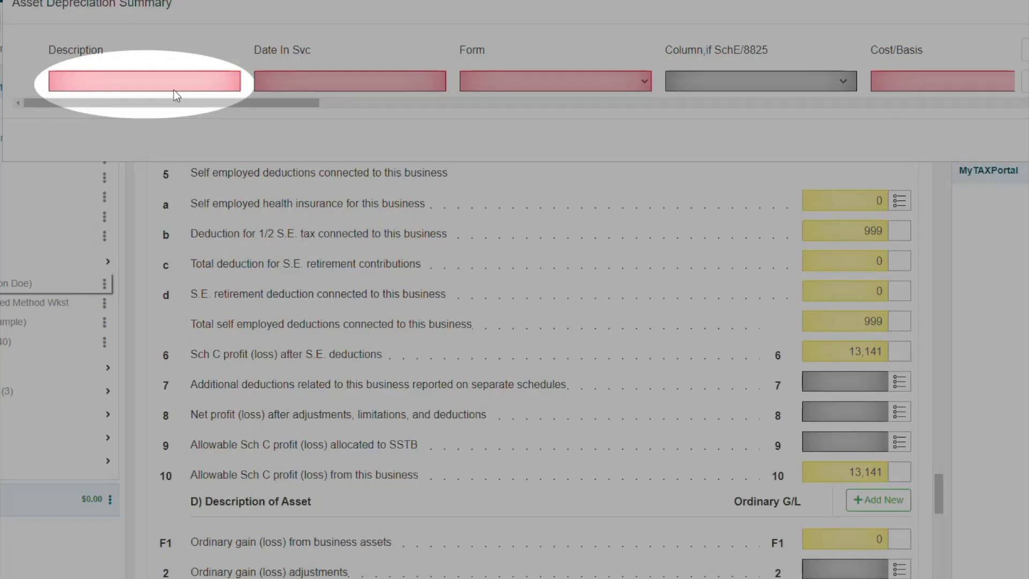
left_click(173, 90)
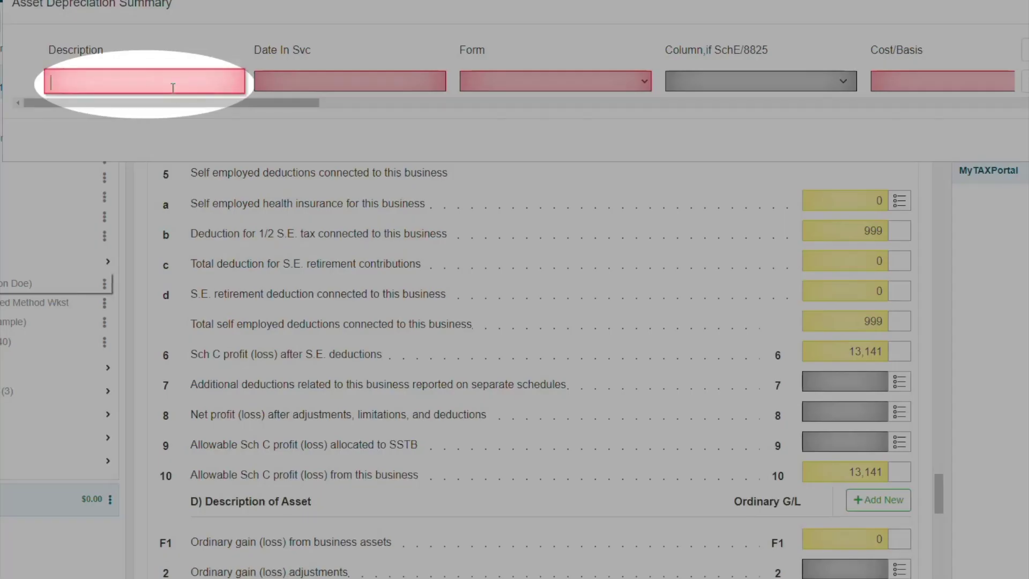
type("Rental")
left_click(329, 84)
type("01012022")
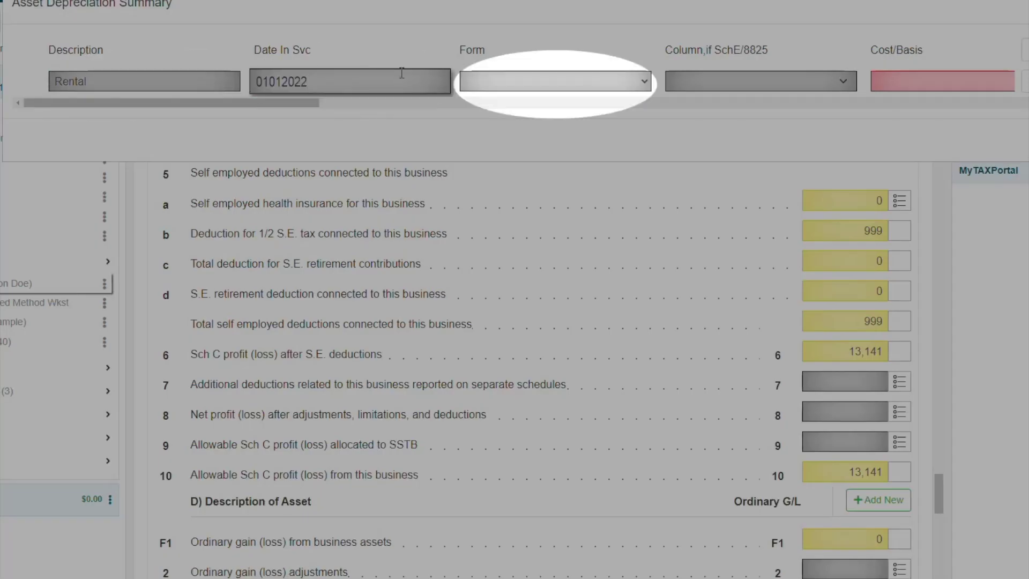
Step: Assign the Rental asset to Sch E (1040) with a 200000 cost basis
left_click(490, 86)
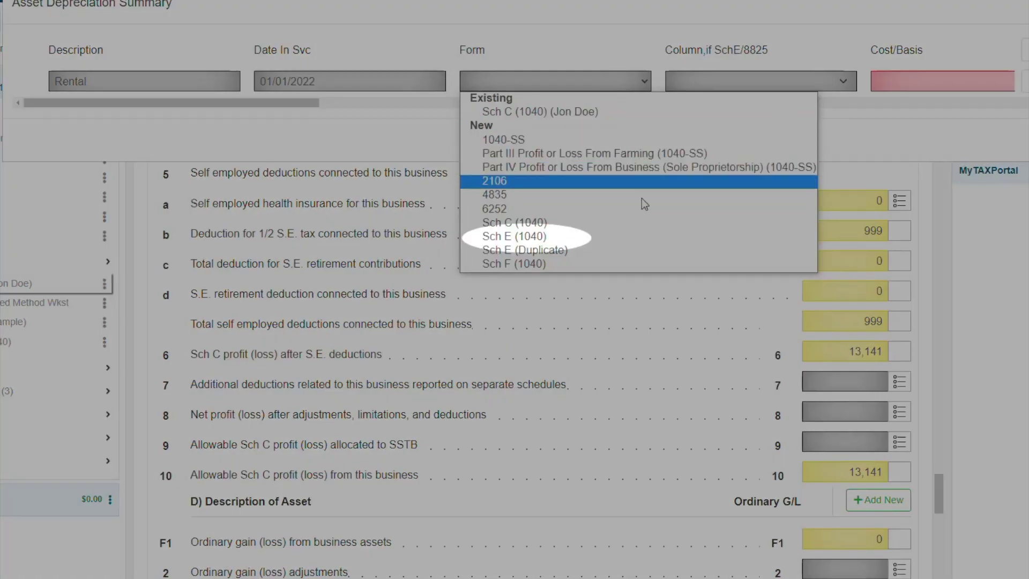
left_click(652, 236)
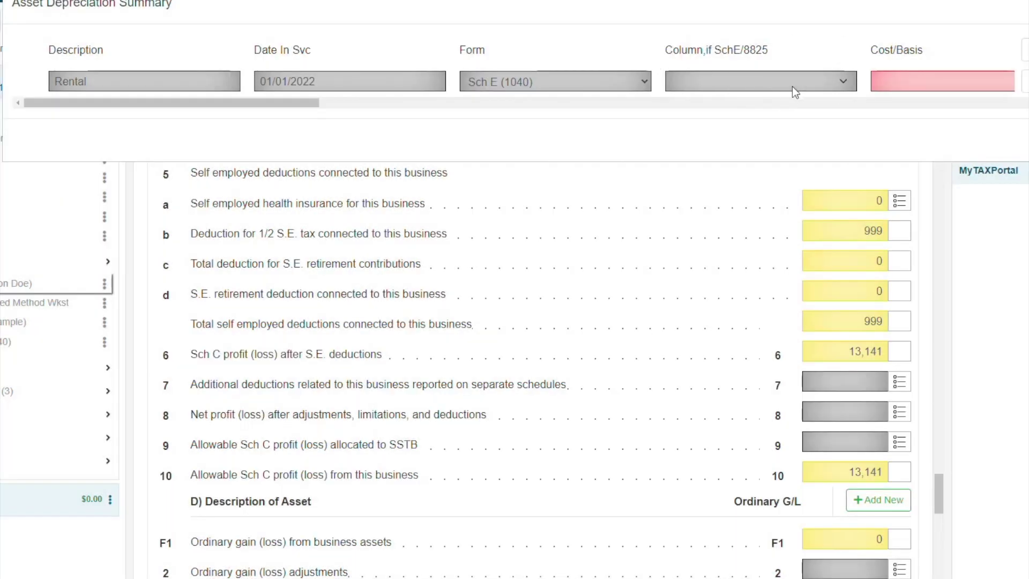
left_click(792, 86)
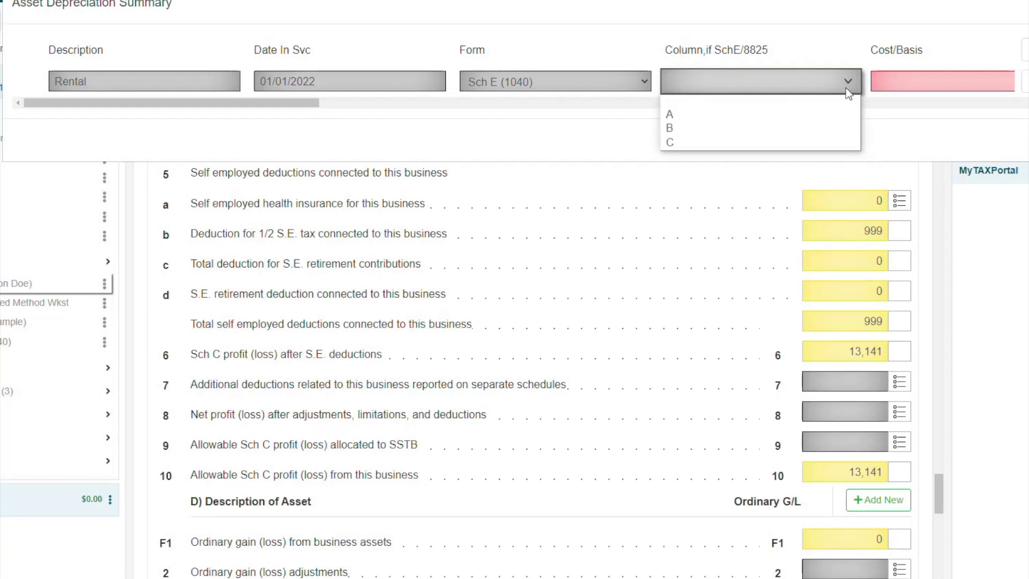
key("Tab")
type("200000")
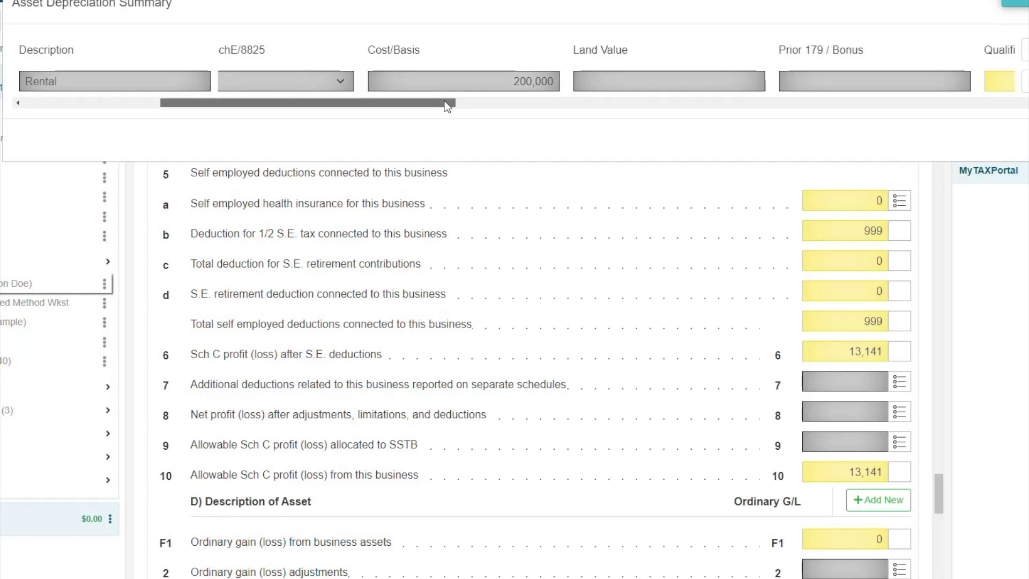
Step: Classify the rental asset as residential rental real property and open Schedule E
left_click_drag(447, 106, 666, 114)
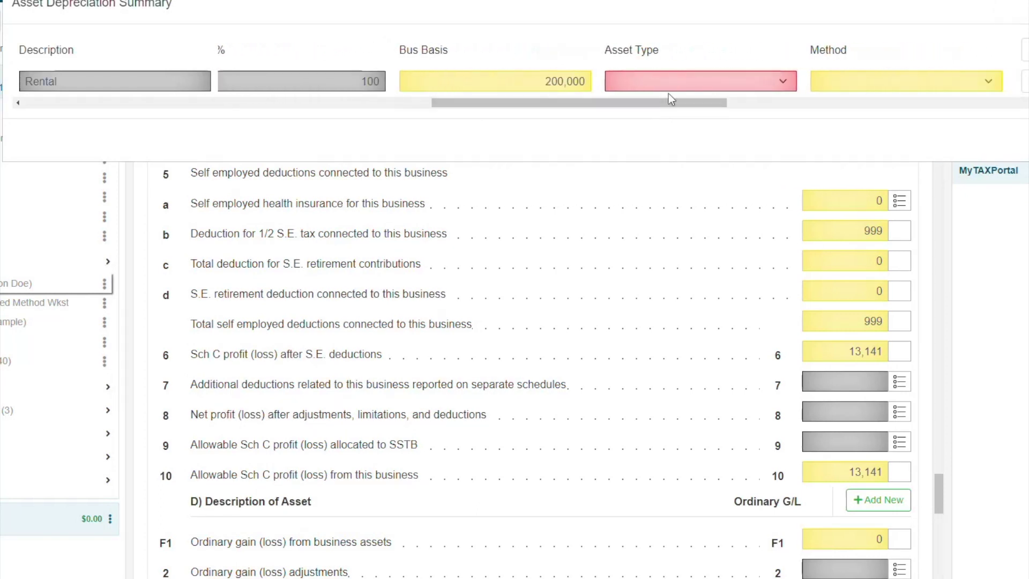
left_click(668, 90)
left_click(536, 267)
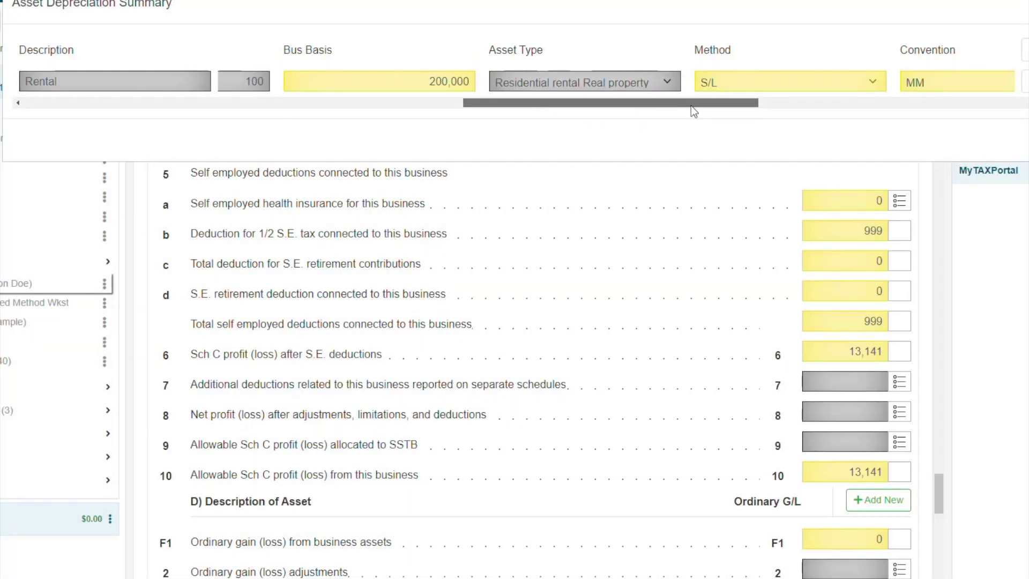
left_click_drag(691, 106, 1028, 130)
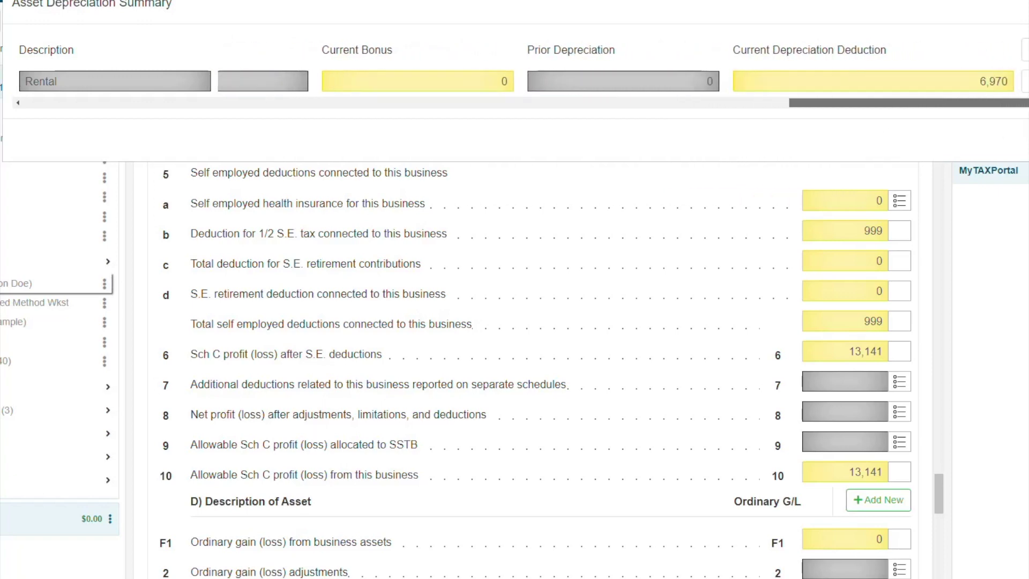
left_click(93, 346)
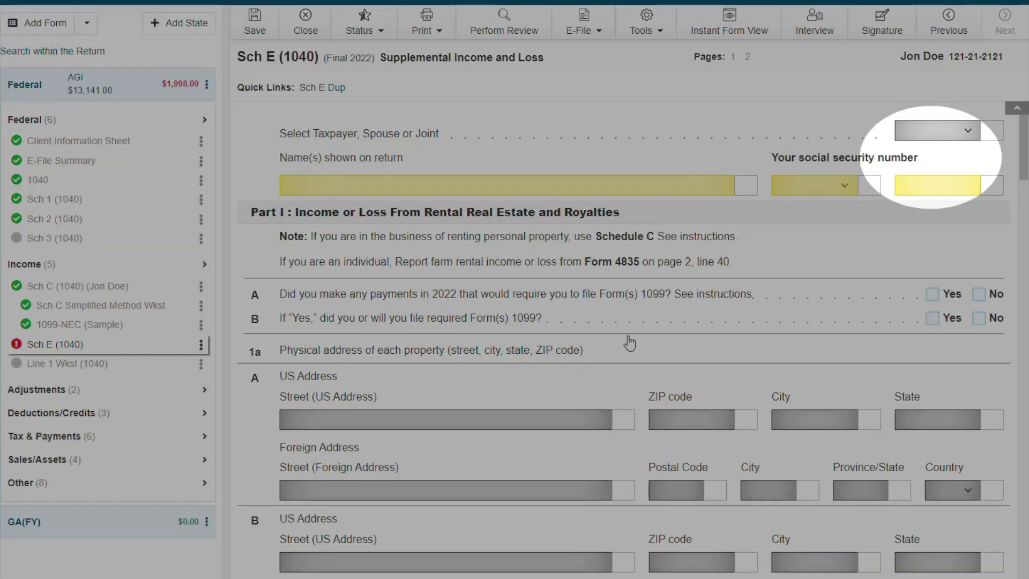
Step: Assign the Schedule E rental to Taxpayer and set property A's type to single family residence
left_click(967, 130)
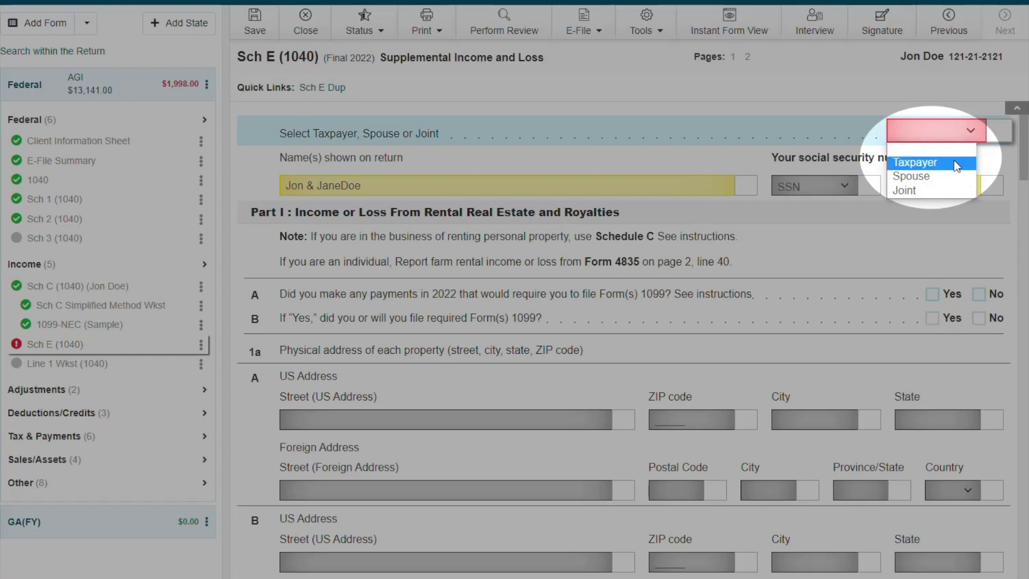
left_click(956, 162)
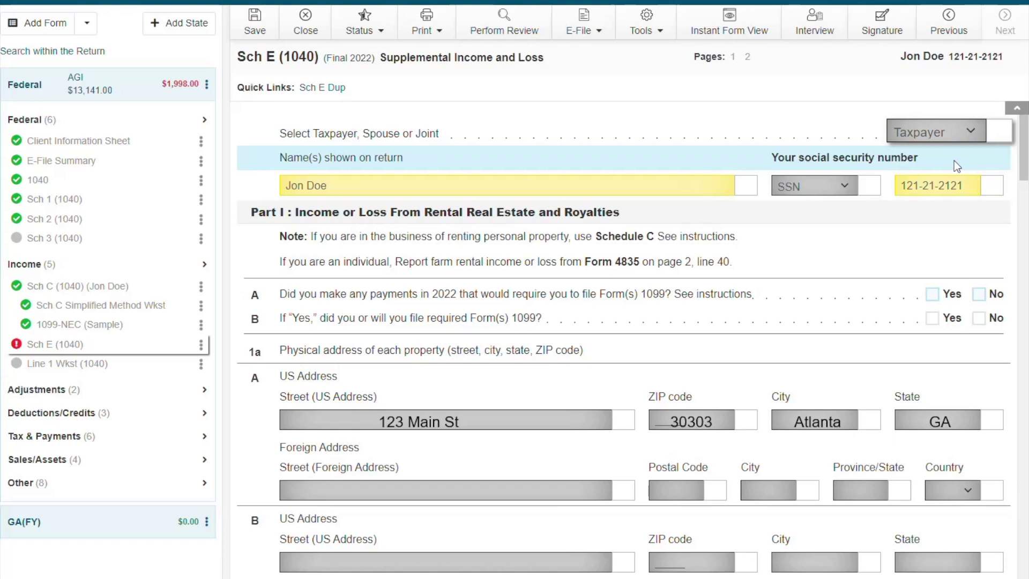
left_click(339, 433)
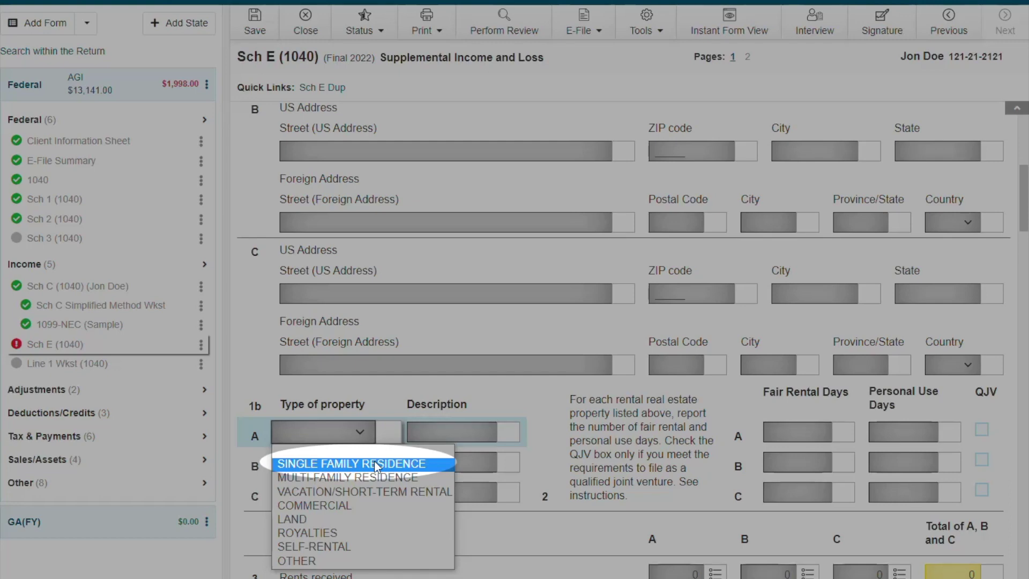
left_click(374, 463)
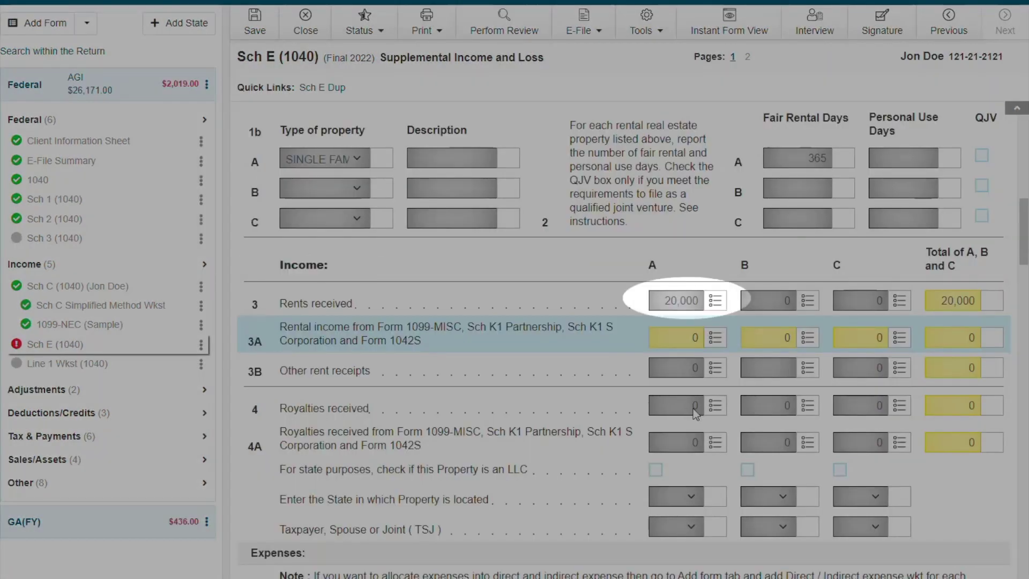
Step: Answer Yes to active participation in 2022 for rental property A
scroll(693, 410, "down", 5)
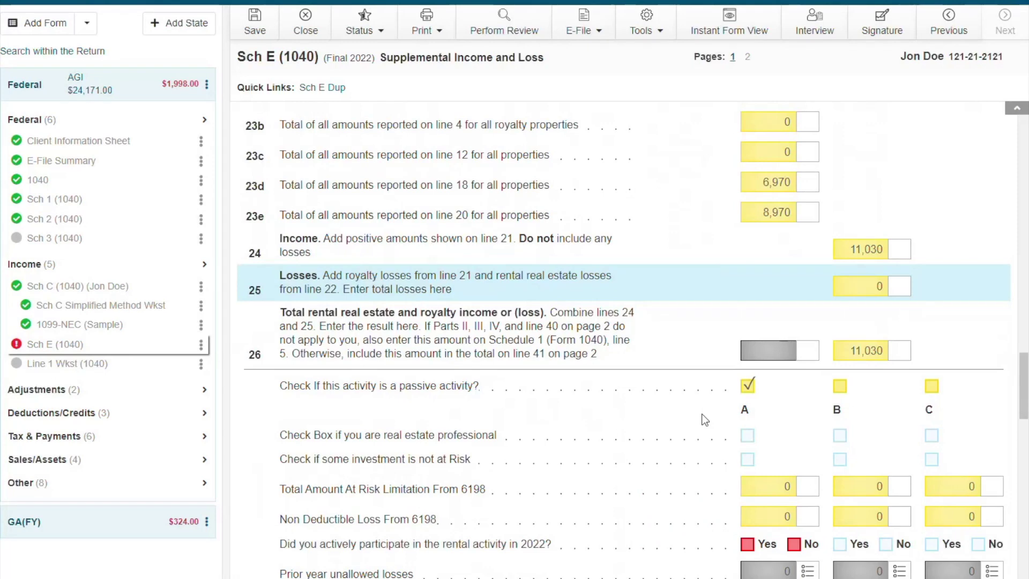
scroll(704, 419, "down", 1)
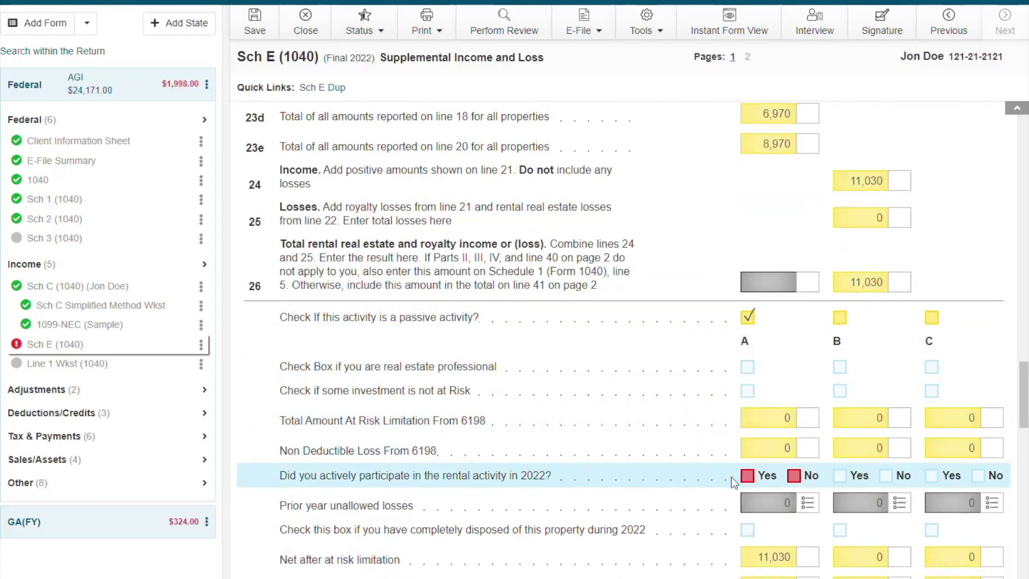
left_click(748, 475)
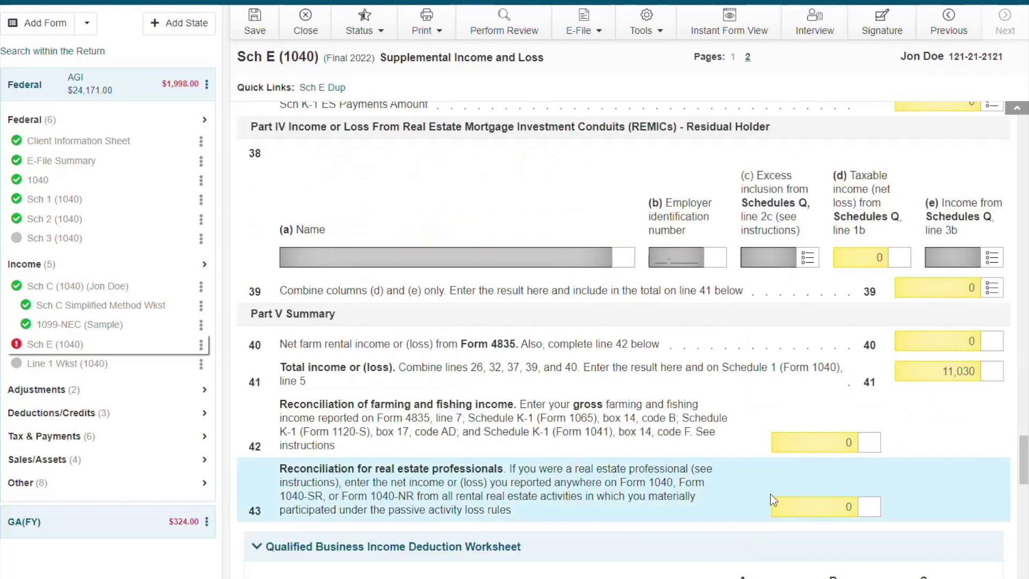
scroll(770, 493, "down", 1)
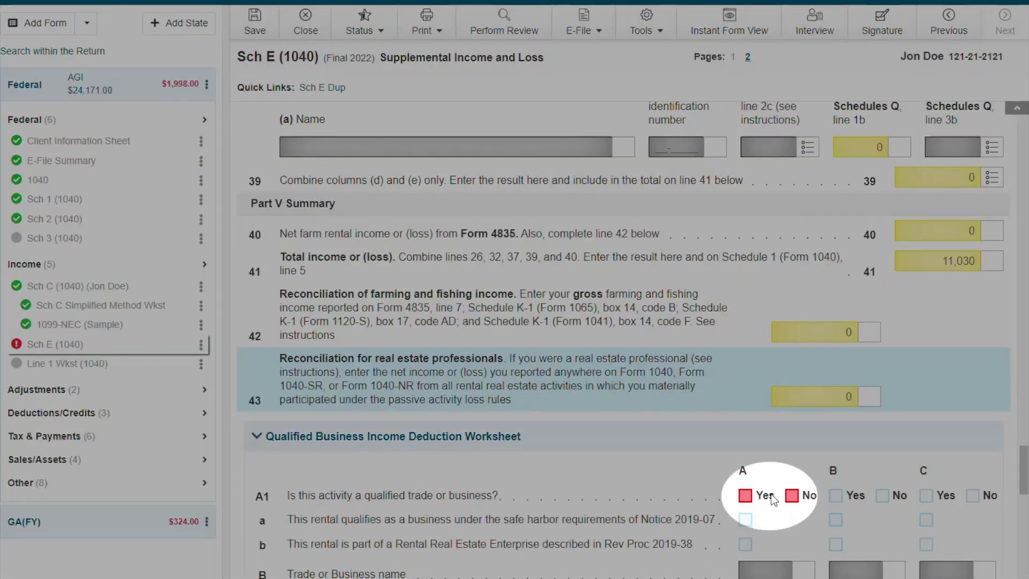
Step: Check No for A1 so rental A is not a qualified trade or business
scroll(773, 498, "down", 1)
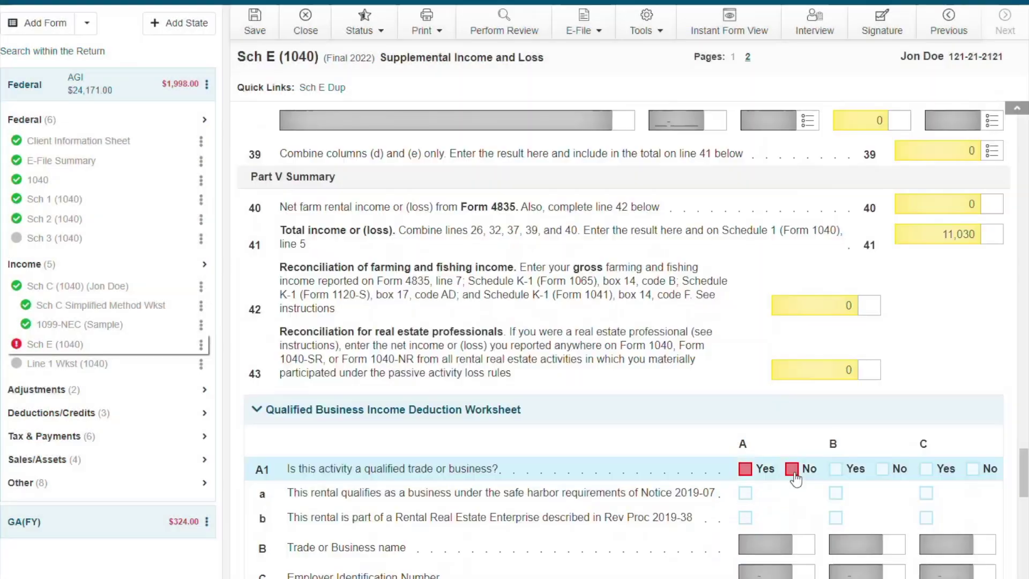
left_click(792, 470)
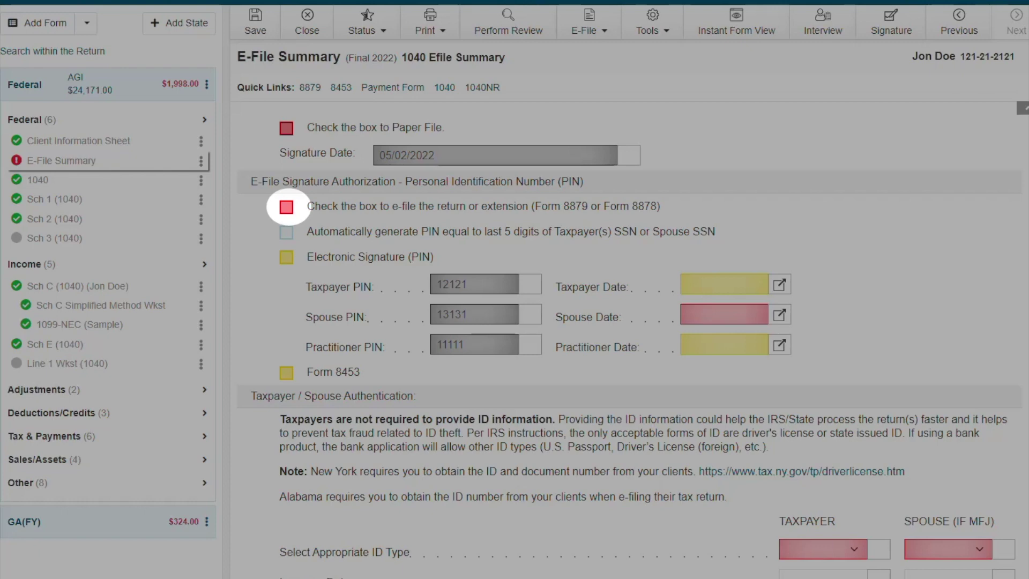
Step: Choose e-file with auto-generated PINs and set both spouses' ID type to No ID Available
left_click(286, 209)
left_click(287, 231)
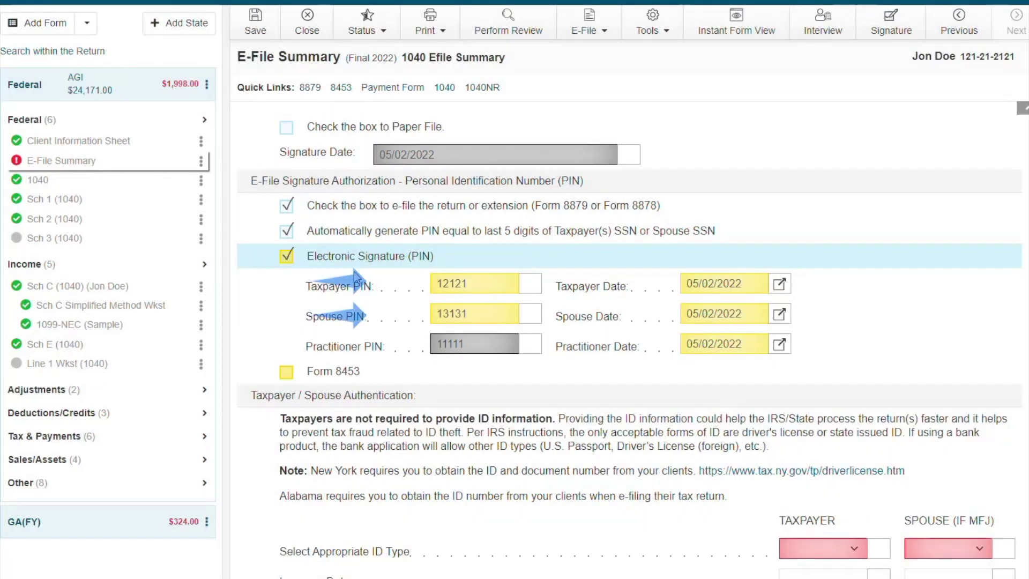
scroll(706, 276, "down", 4)
left_click(802, 345)
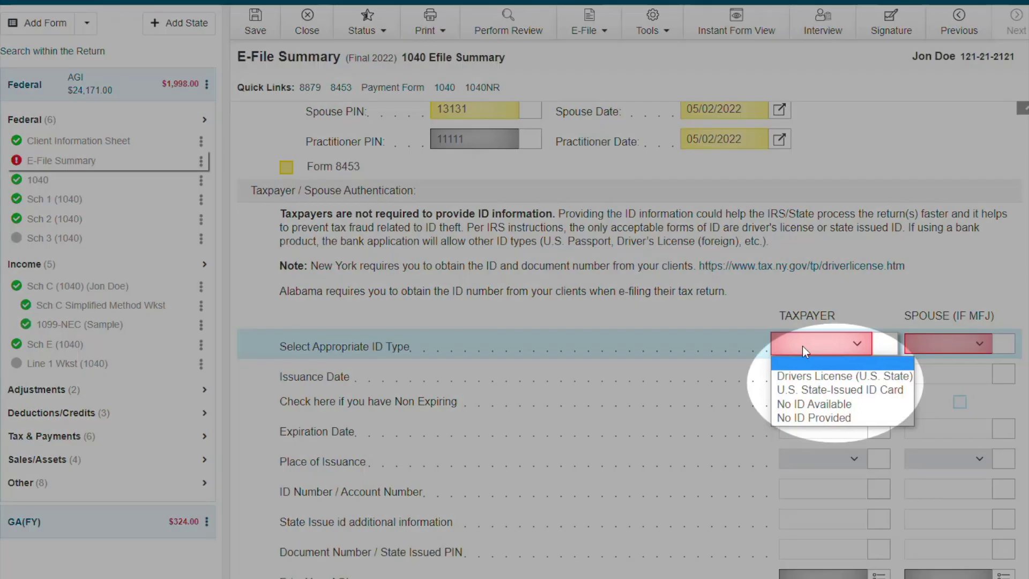
left_click(847, 402)
left_click(941, 344)
left_click(960, 406)
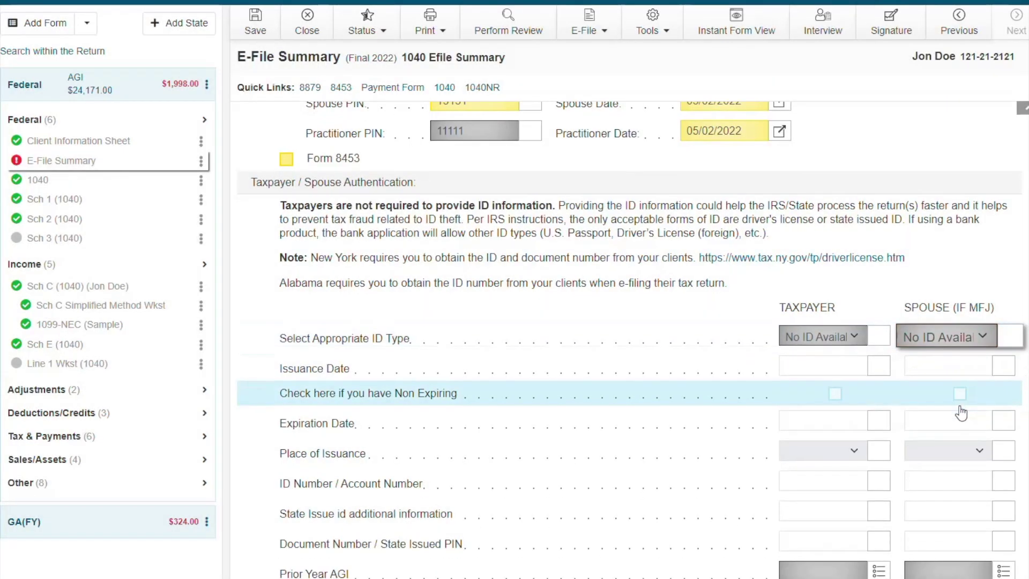
Step: Authorize the ERO to enter both spouses' PINs and pay the balance by paper check
scroll(960, 406, "down", 5)
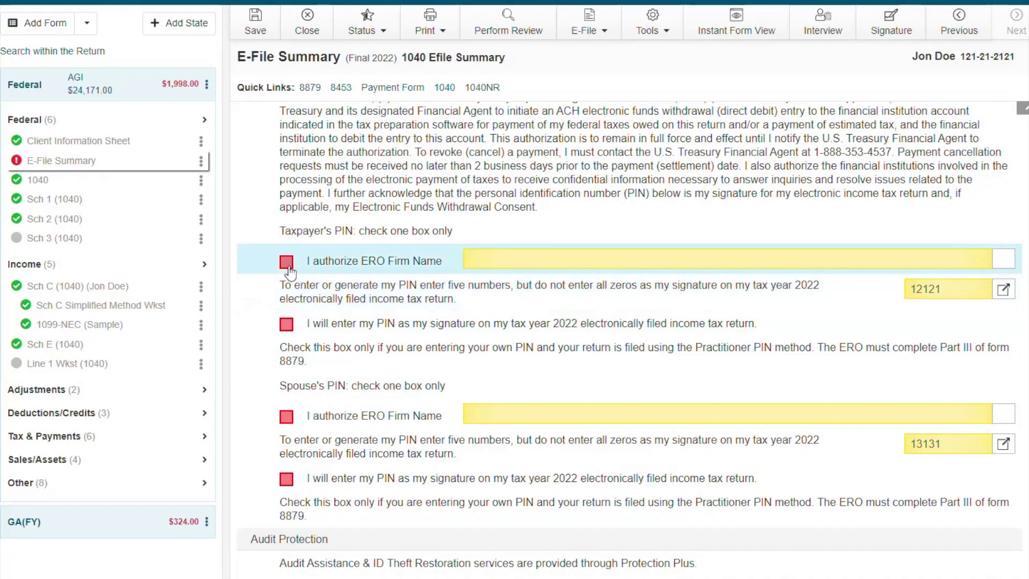
left_click(286, 262)
left_click(287, 423)
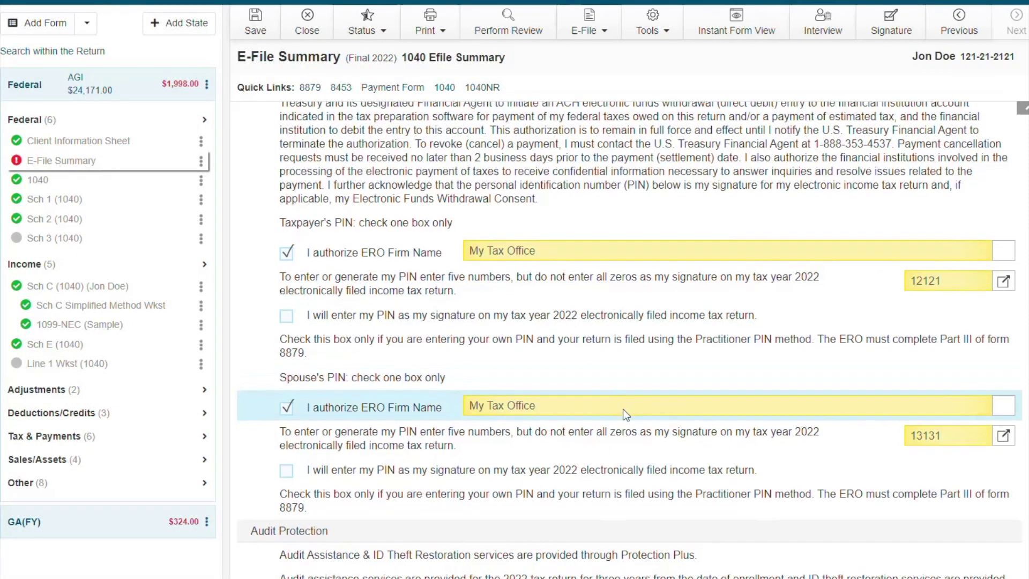
scroll(626, 414, "down", 6)
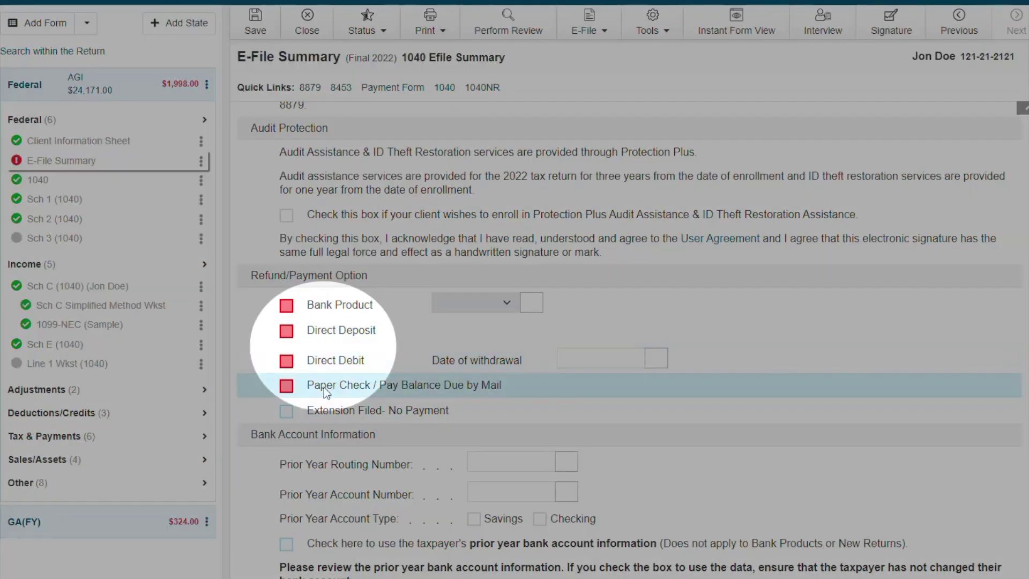
left_click(289, 389)
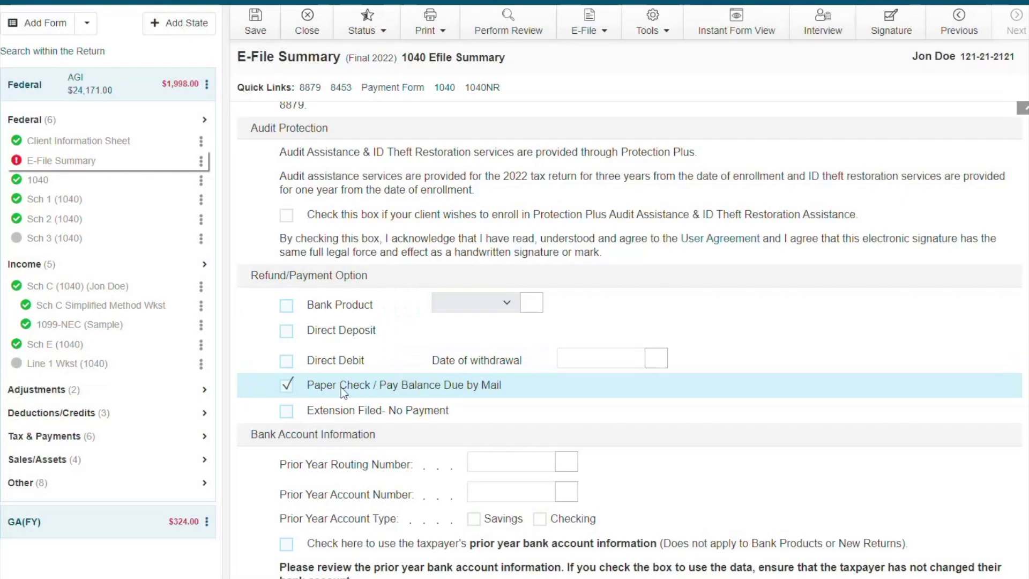
Step: Enter the preparer's name in the preparer details section
scroll(415, 404, "down", 7)
scroll(412, 402, "down", 3)
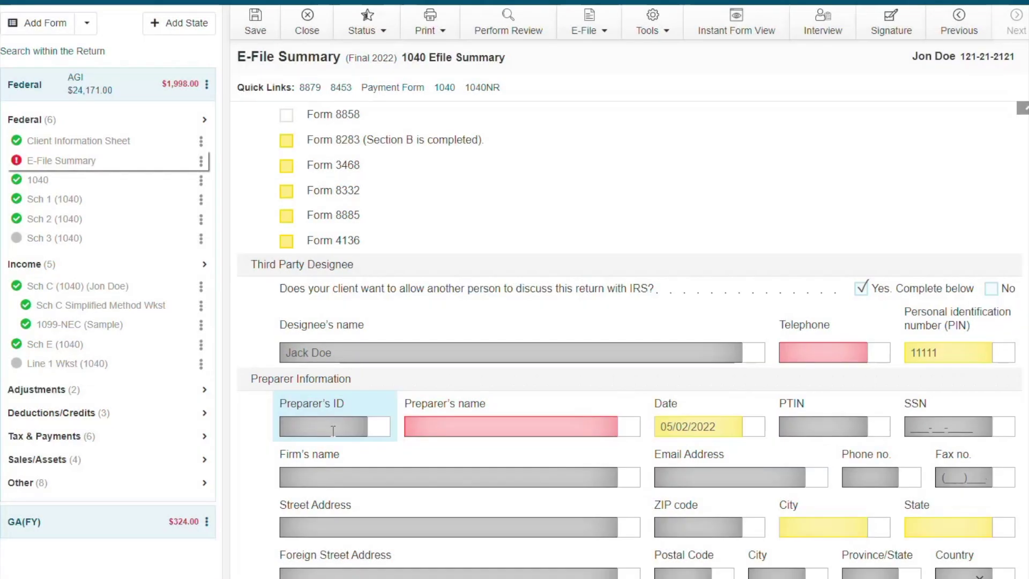
left_click(331, 428)
type("Jack")
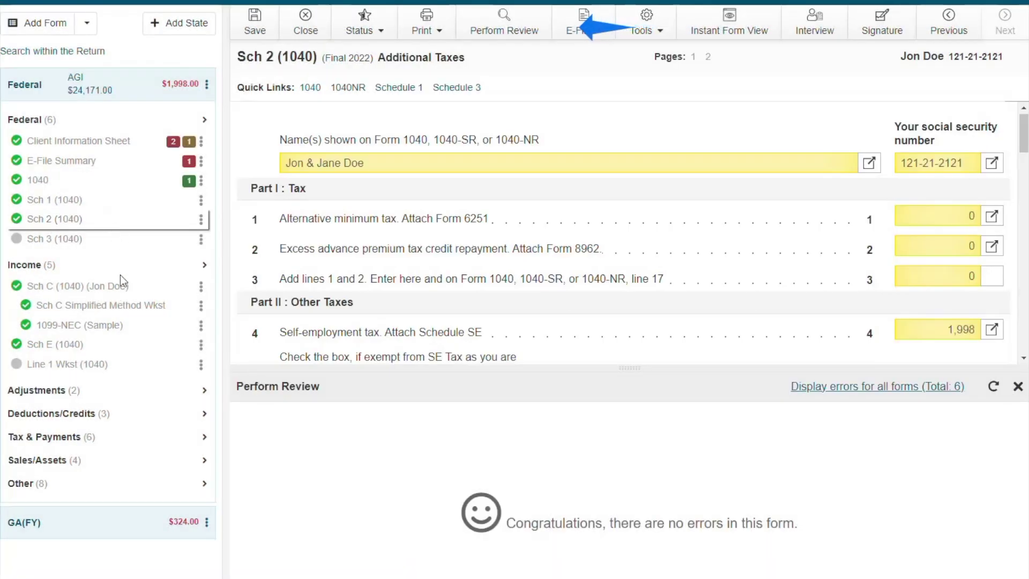
Step: From Schedule E, choose E-File > Transmit Return to create the e-file for transmission
left_click(119, 346)
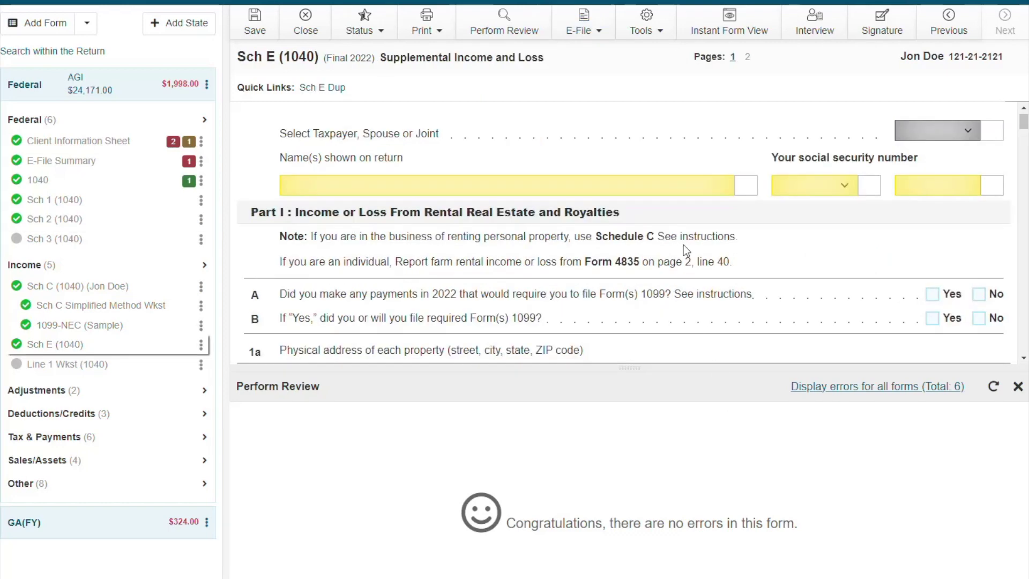
left_click(602, 21)
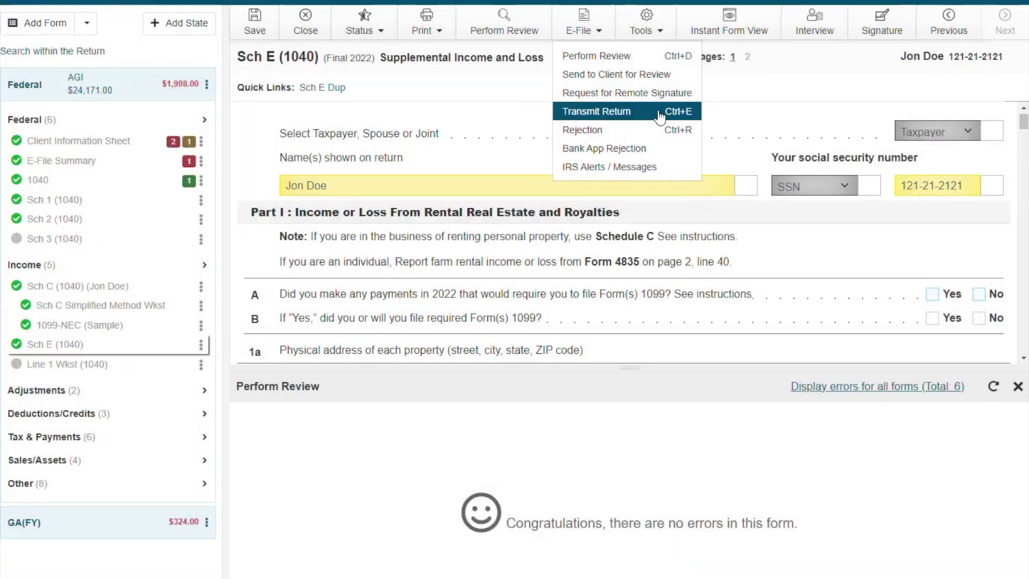
left_click(659, 114)
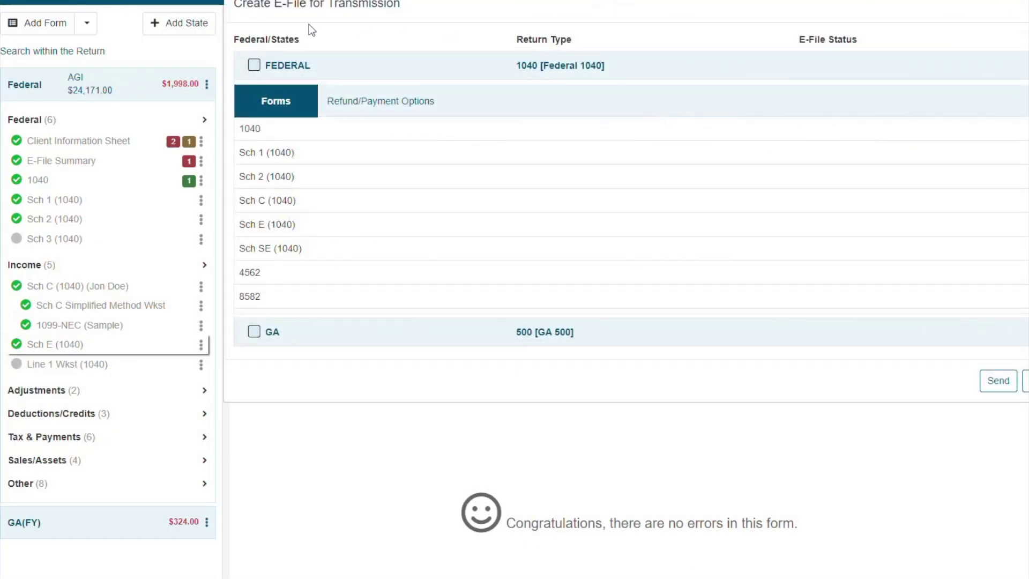